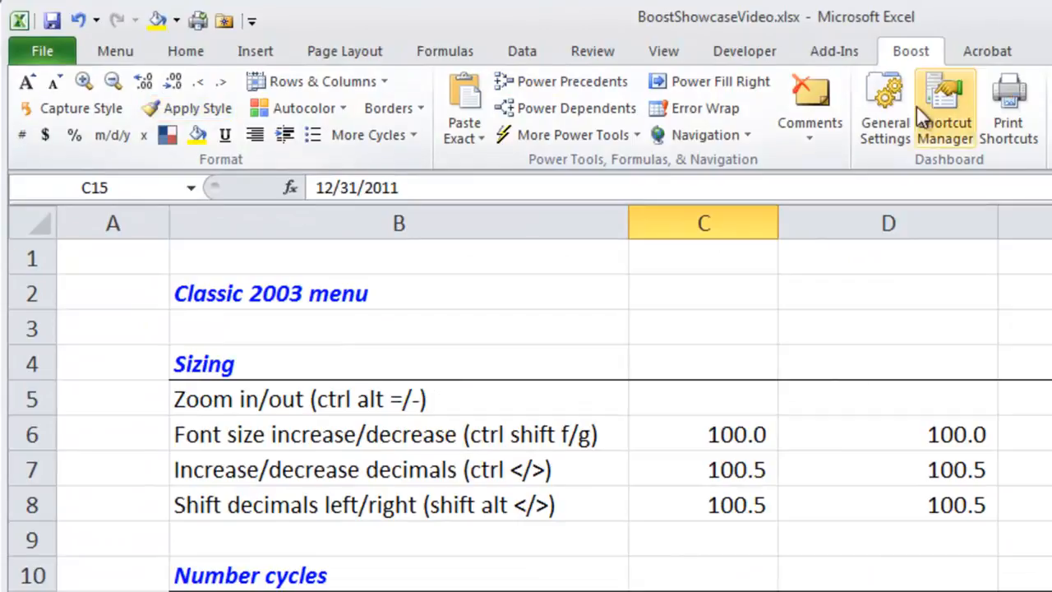
# Display the classic Excel 2003 menu and browse its command lists from File and Edit through Data.
pyautogui.click(992, 319)
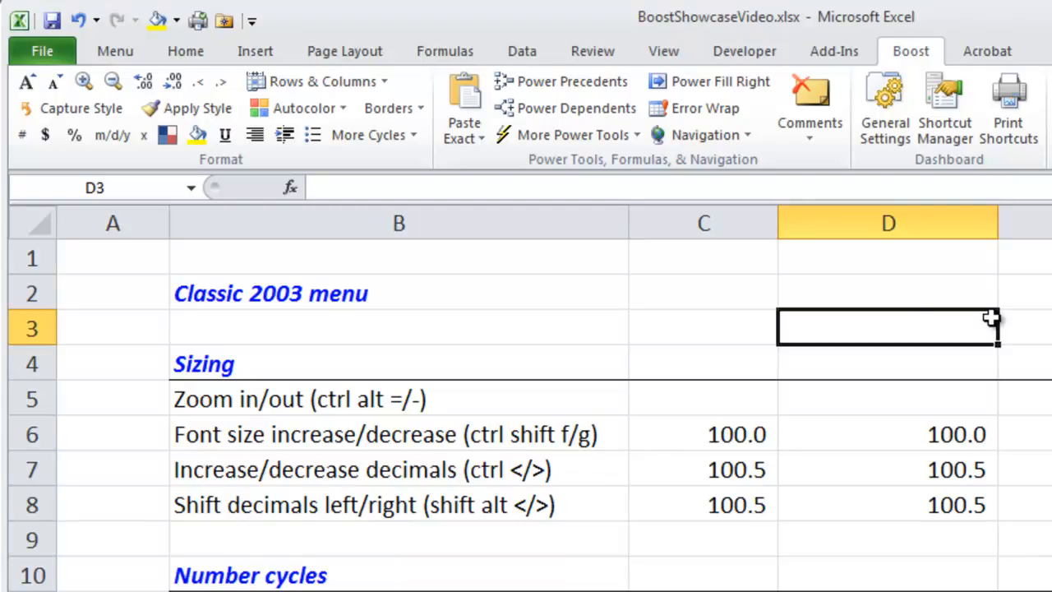
pyautogui.click(120, 54)
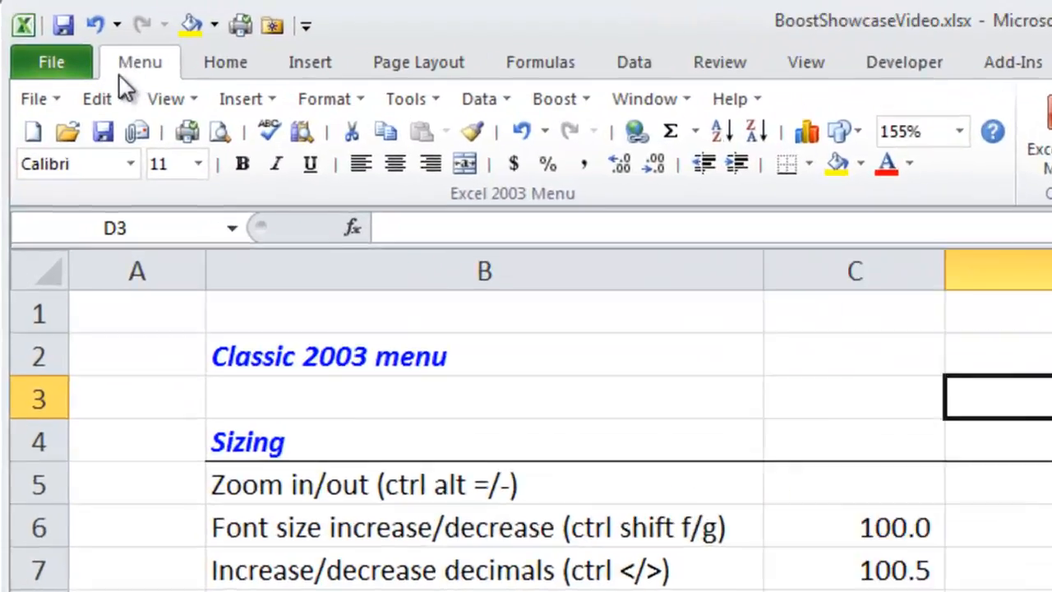
pyautogui.click(44, 96)
pyautogui.click(91, 98)
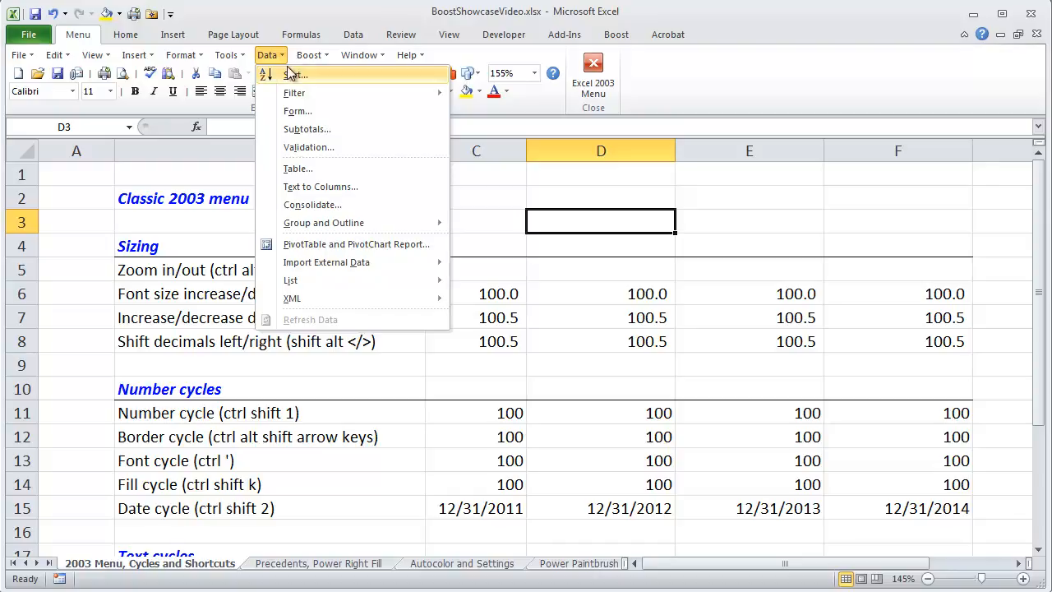
pyautogui.click(476, 207)
pyautogui.click(389, 215)
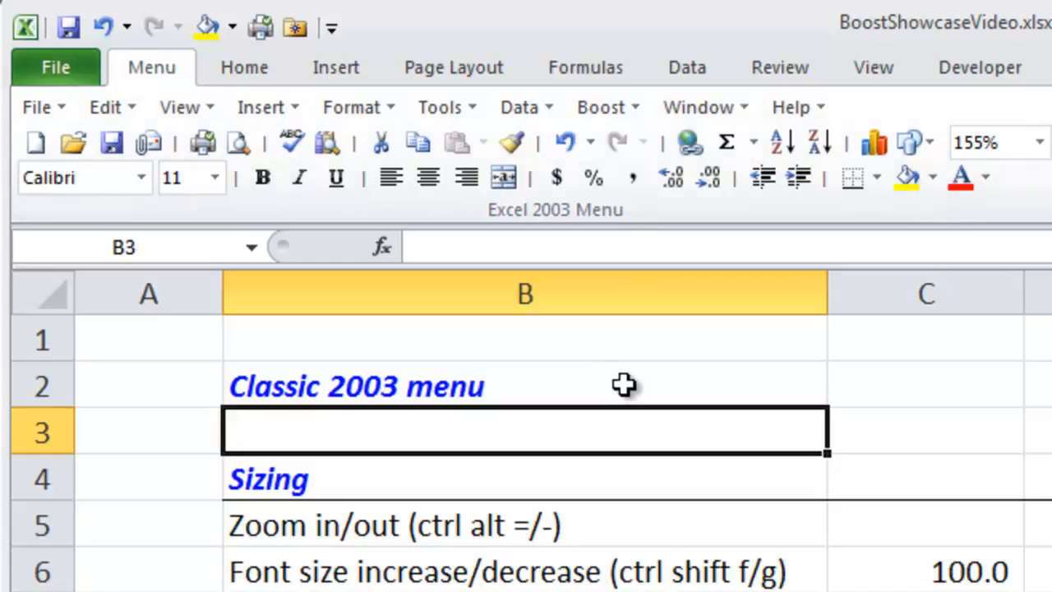
# Look through the Edit and View commands of the classic 2003 menu using their access letters.
pyautogui.press('alt')
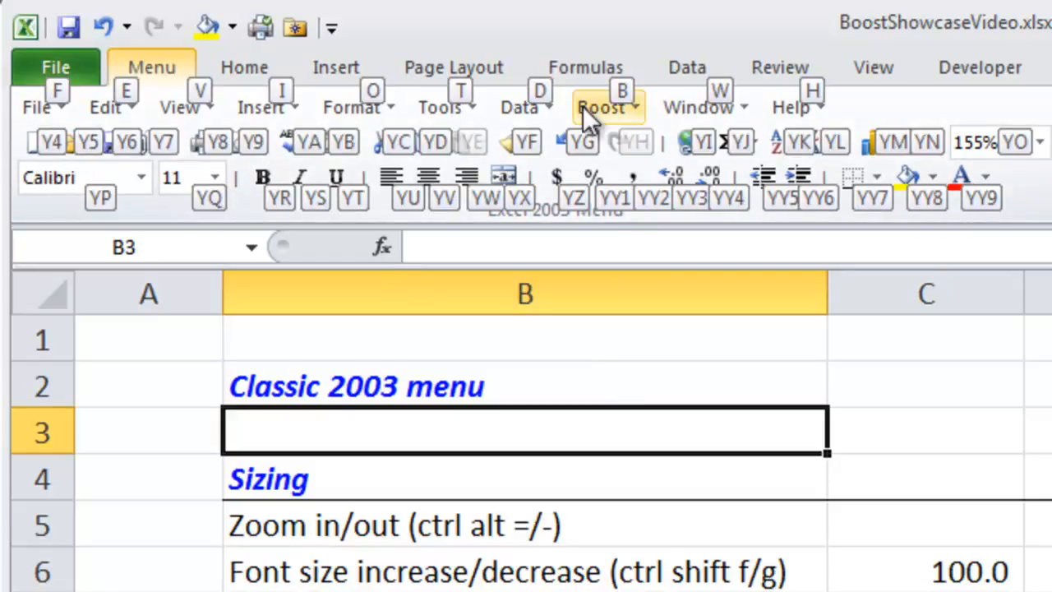
pyautogui.press('e')
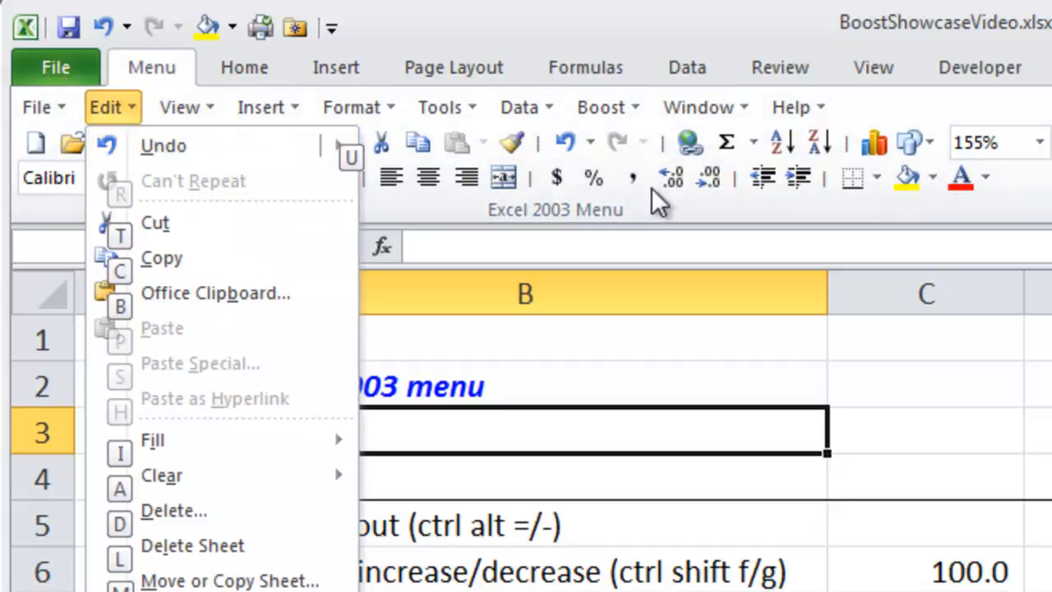
pyautogui.press('Escape')
pyautogui.press('v')
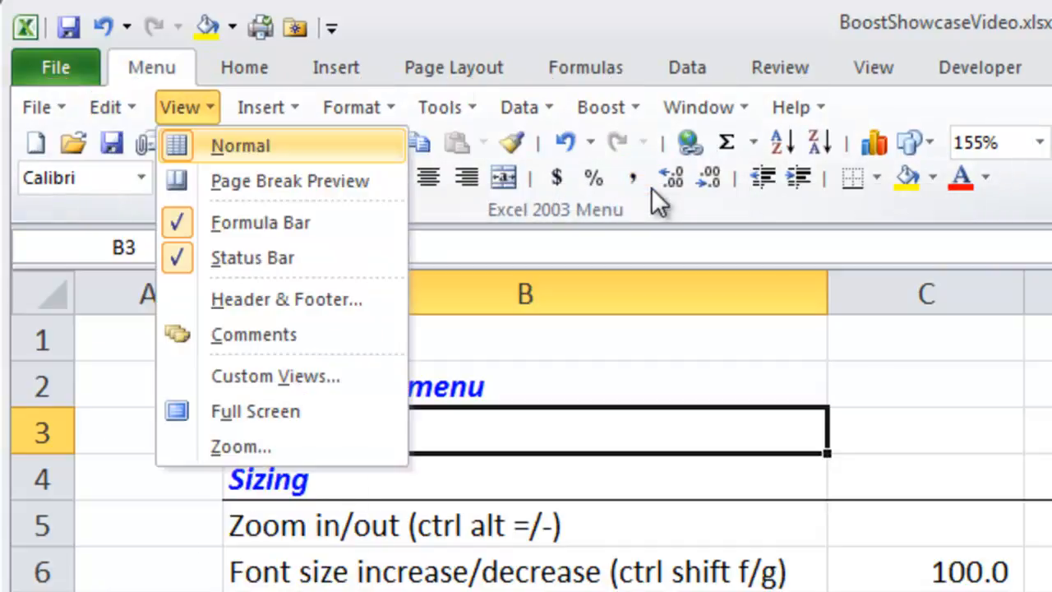
pyautogui.press('Right')
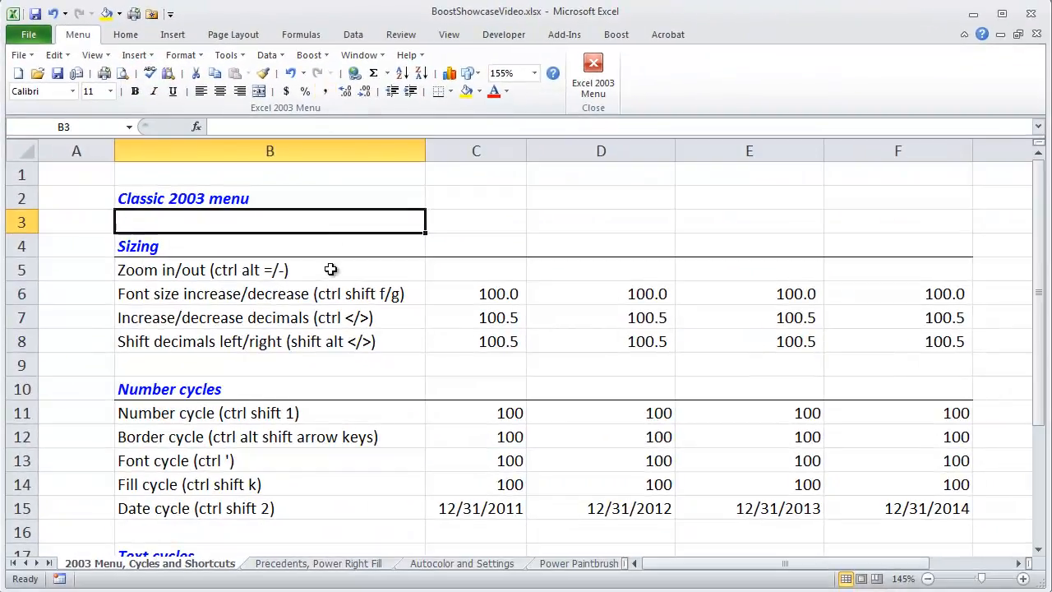
# Zoom the worksheet in to 155% and back out to 145%.
pyautogui.click(491, 399)
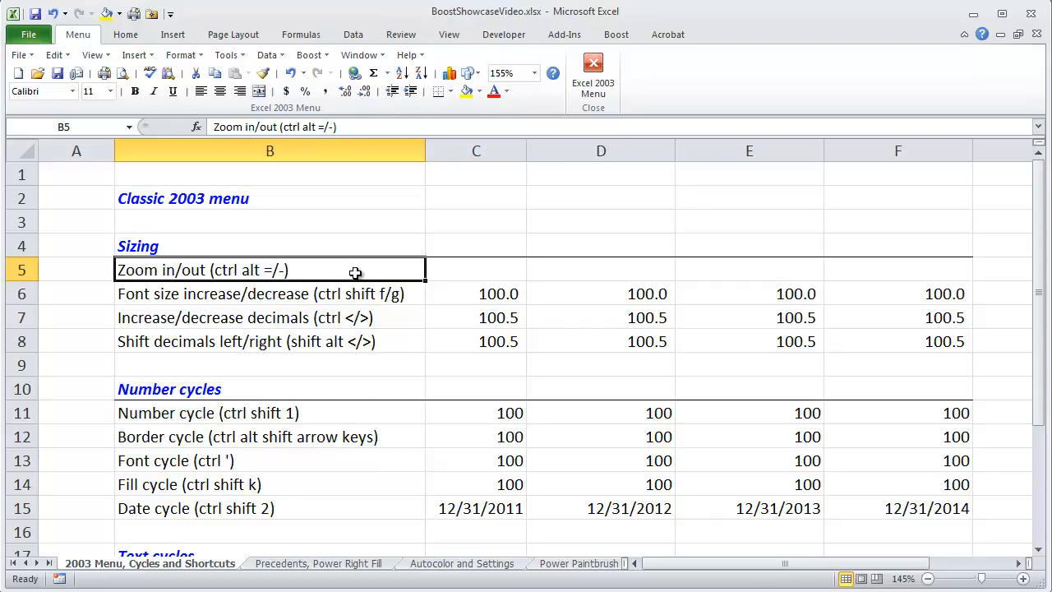
pyautogui.hotkey('ctrl', 'alt', '=')
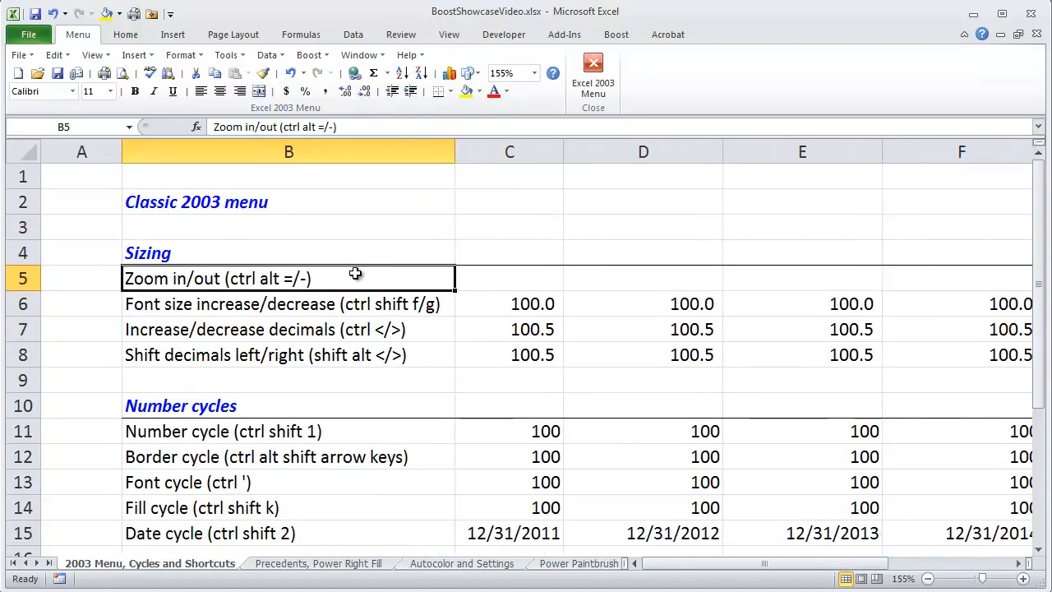
pyautogui.hotkey('ctrl', 'alt', '-')
# Increase the font size of C6:F6 in several increments and shrink it to slightly below the original size.
pyautogui.press('Right')
pyautogui.press('Down')
pyautogui.hotkey('ctrl', 'shift', 'Right')
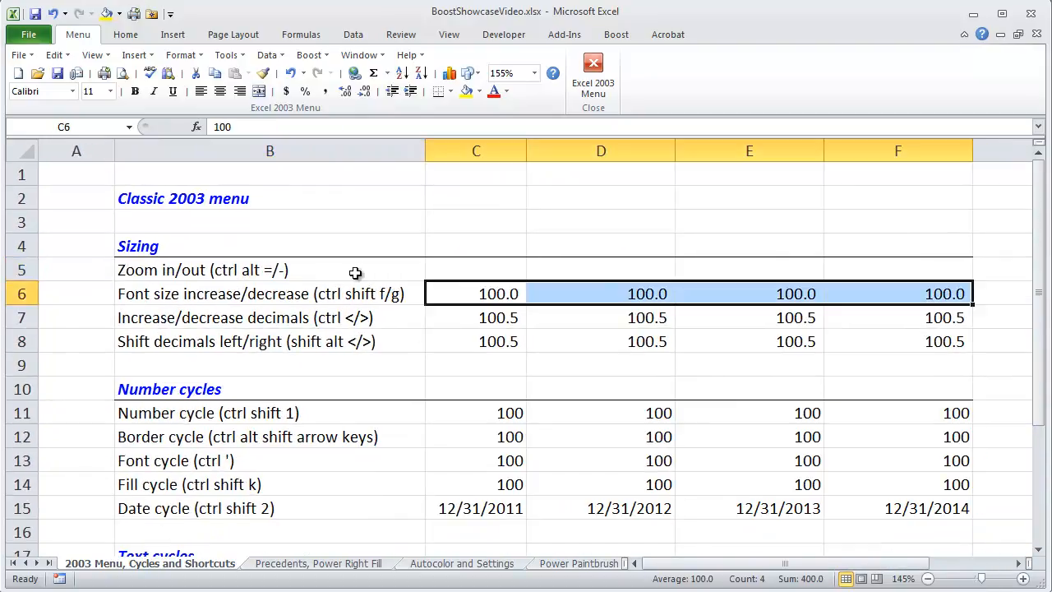
pyautogui.hotkey('ctrl', 'shift', 'f')
pyautogui.hotkey('ctrl', 'shift', 'f')
pyautogui.hotkey('ctrl', 'shift', 'f')
pyautogui.hotkey('ctrl', 'shift', 'g')
pyautogui.hotkey('ctrl', 'shift', 'g')
pyautogui.hotkey('ctrl', 'shift', 'g')
# Change the number of decimals shown in C7:F7 in both directions, ending at one decimal place.
pyautogui.press('Down')
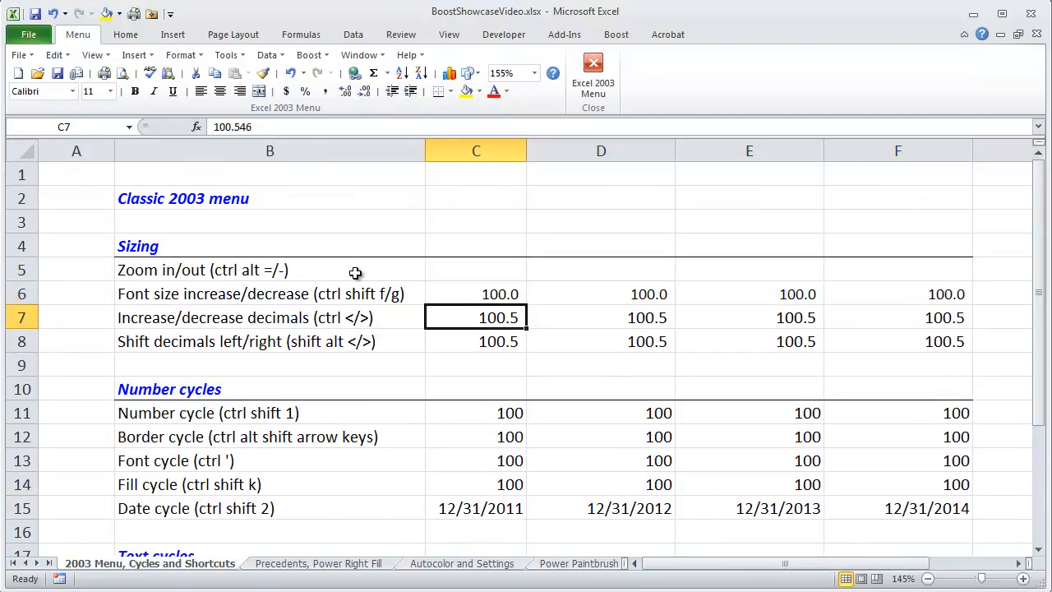
pyautogui.hotkey('ctrl', 'shift', 'Right')
pyautogui.hotkey('ctrl', 'shift', '.')
pyautogui.hotkey('ctrl', 'shift', '.')
pyautogui.hotkey('ctrl', 'shift', '.')
pyautogui.hotkey('ctrl', 'shift', ',')
pyautogui.hotkey('ctrl', 'shift', ',')
pyautogui.hotkey('ctrl', 'shift', ',')
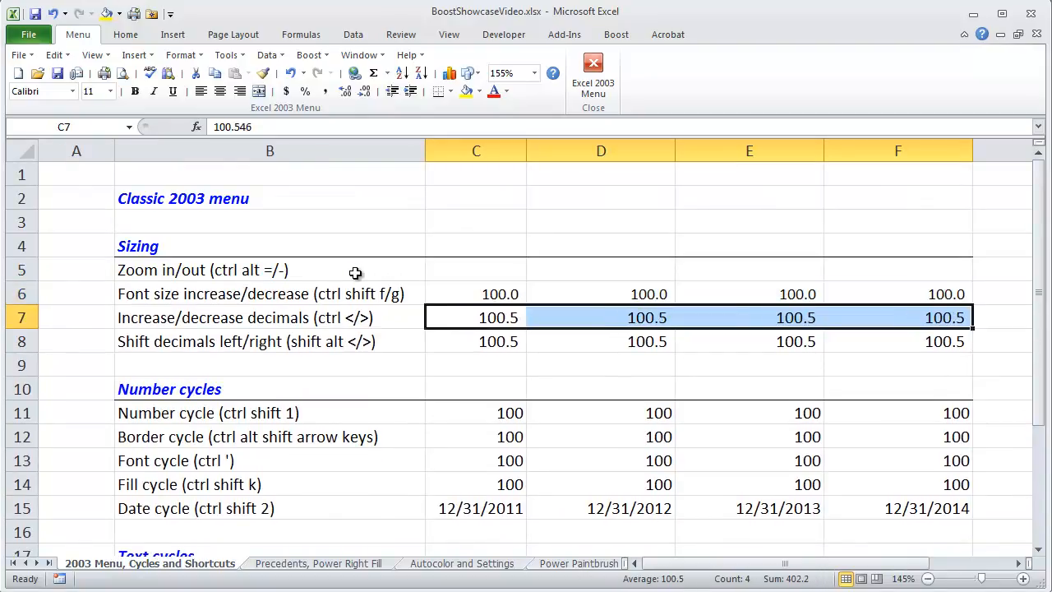
# Shift the decimal point of the values in C8:F8 left and back right until they read 10,054.6.
pyautogui.press('Down')
pyautogui.hotkey('ctrl', 'shift', 'Right')
pyautogui.hotkey('alt', 'shift', ',')
pyautogui.hotkey('alt', 'shift', ',')
pyautogui.hotkey('alt', 'shift', ',')
pyautogui.hotkey('alt', 'shift', '.')
pyautogui.hotkey('alt', 'shift', '.')
pyautogui.hotkey('alt', 'shift', '.')
pyautogui.hotkey('alt', 'shift', '.')
pyautogui.hotkey('alt', 'shift', '.')
# Cycle the number format of C11:F11 through currency to the one-decimal multiple format, 100.0x.
pyautogui.press('Down')
pyautogui.press('Down')
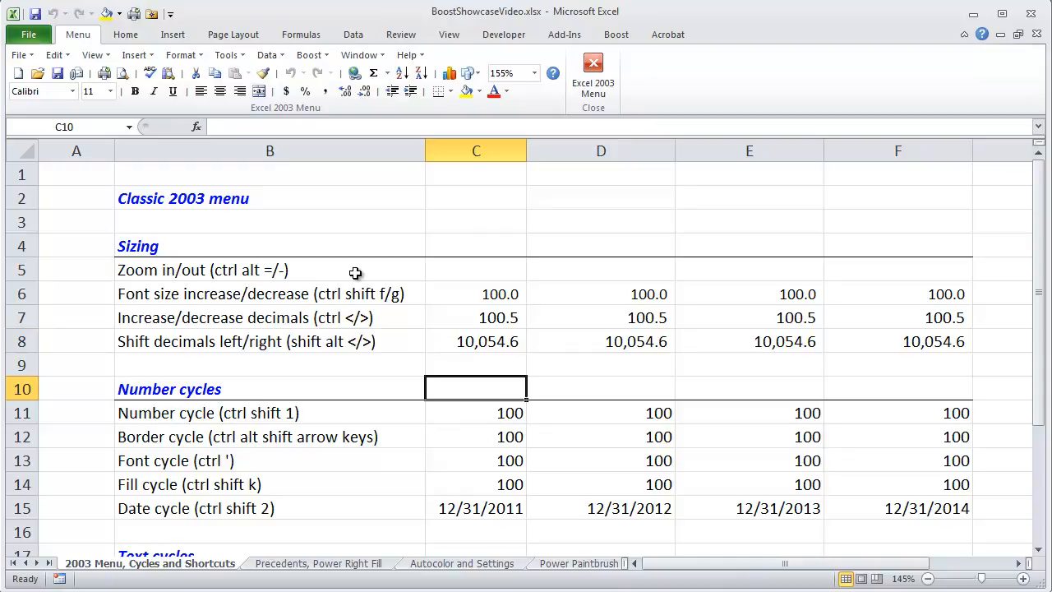
pyautogui.press('Down')
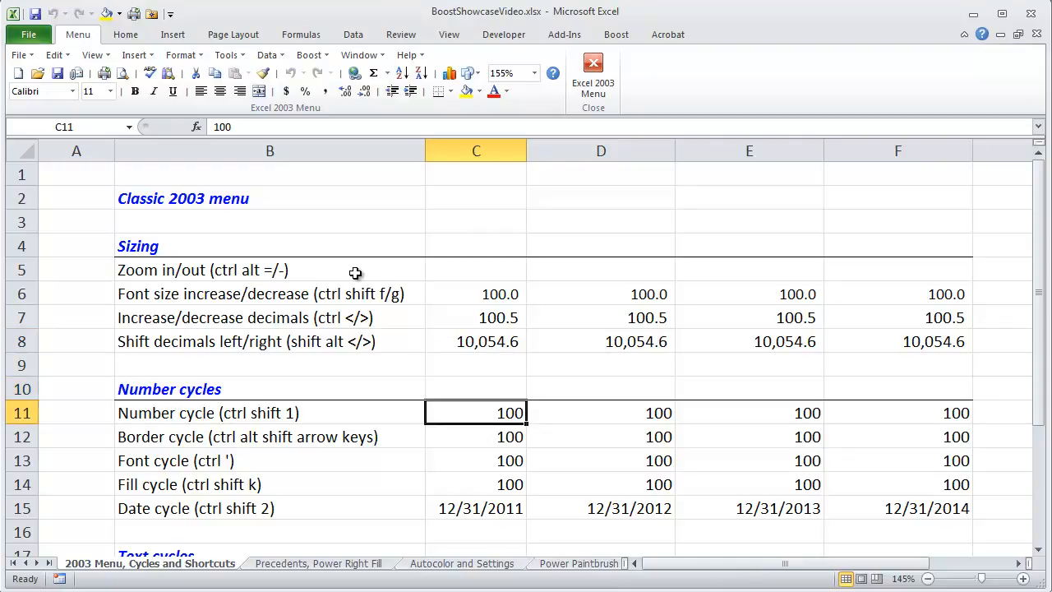
pyautogui.hotkey('ctrl', 'shift', 'Right')
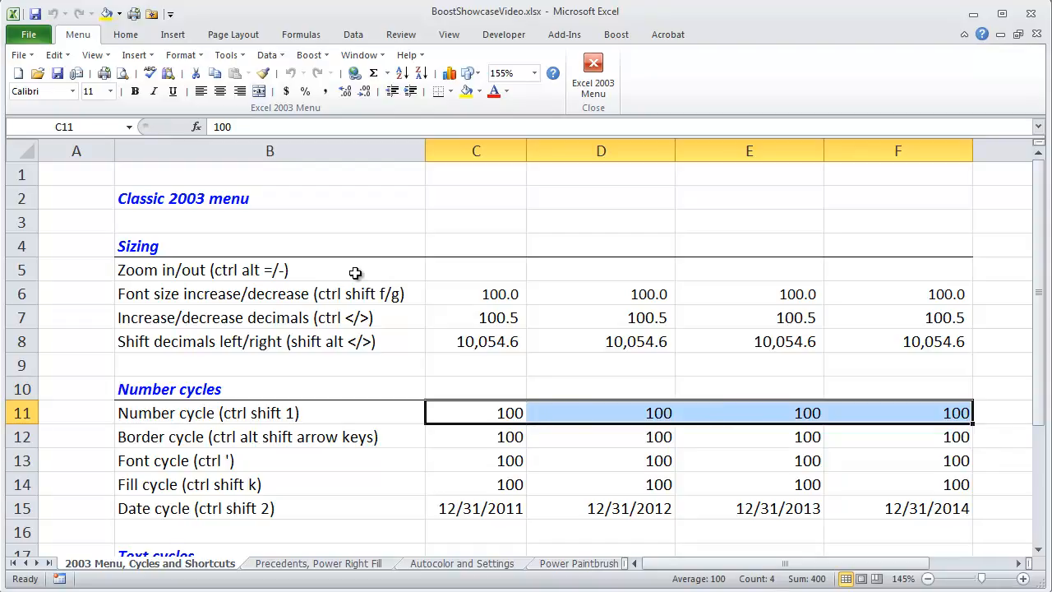
pyautogui.hotkey('ctrl', 'shift', '1')
pyautogui.hotkey('ctrl', 'shift', '1')
pyautogui.hotkey('ctrl', 'shift', '1')
pyautogui.hotkey('ctrl', 'shift', '1')
pyautogui.hotkey('ctrl', 'shift', '1')
pyautogui.hotkey('ctrl', 'shift', '1')
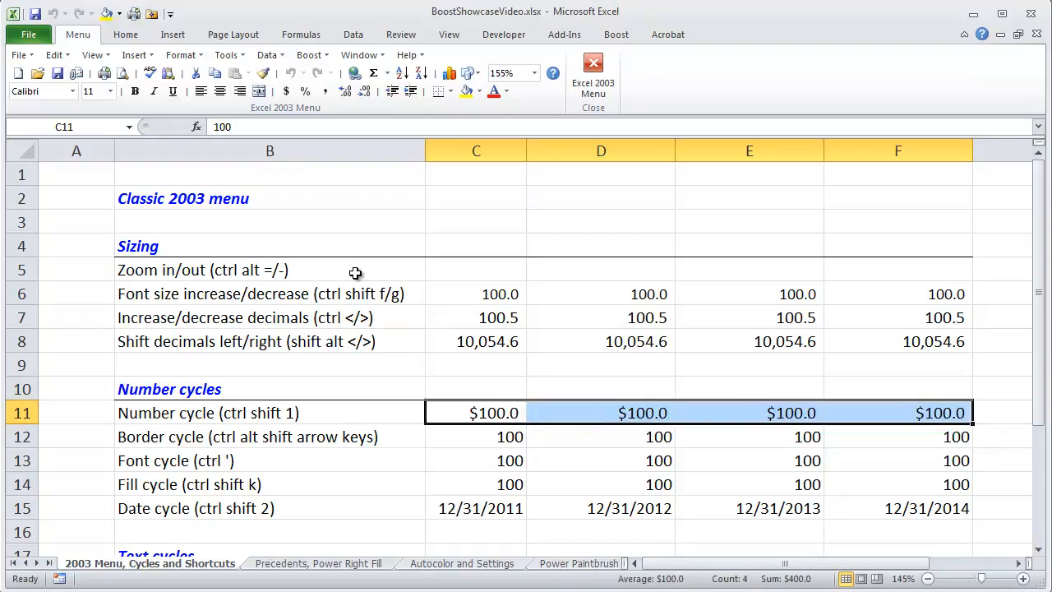
pyautogui.hotkey('ctrl', 'shift', '1')
pyautogui.hotkey('ctrl', 'shift', '1')
pyautogui.hotkey('ctrl', 'shift', '1')
pyautogui.hotkey('ctrl', 'shift', '1')
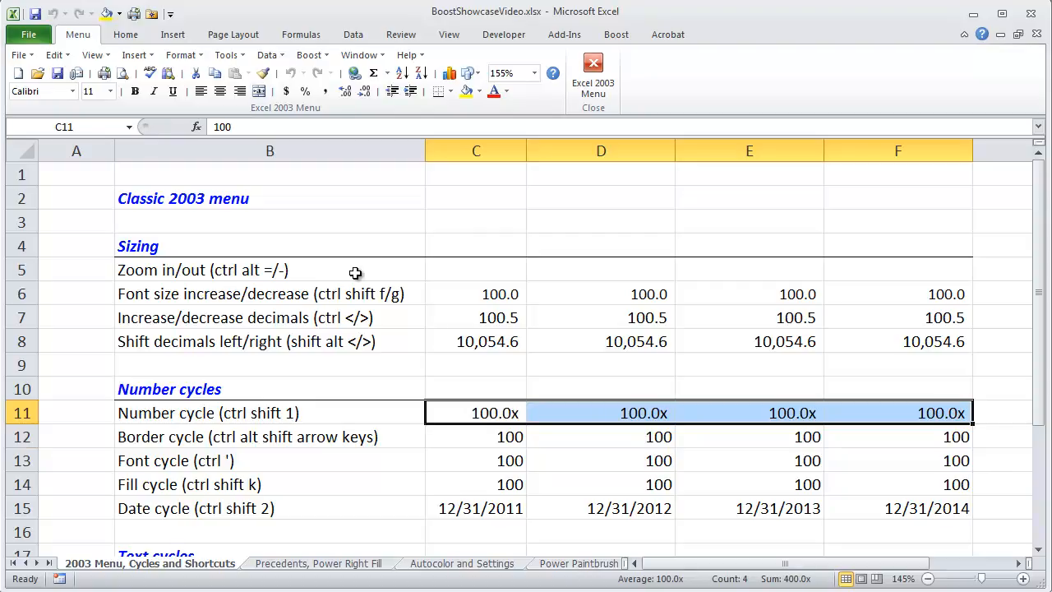
# Cycle border styles on the top, right, left and bottom edges of C12:F12.
pyautogui.press('Down')
pyautogui.hotkey('ctrl', 'shift', 'Right')
pyautogui.hotkey('ctrl', 'alt', 'shift', 'Up')
pyautogui.hotkey('ctrl', 'alt', 'shift', 'Right')
pyautogui.hotkey('ctrl', 'alt', 'shift', 'Left')
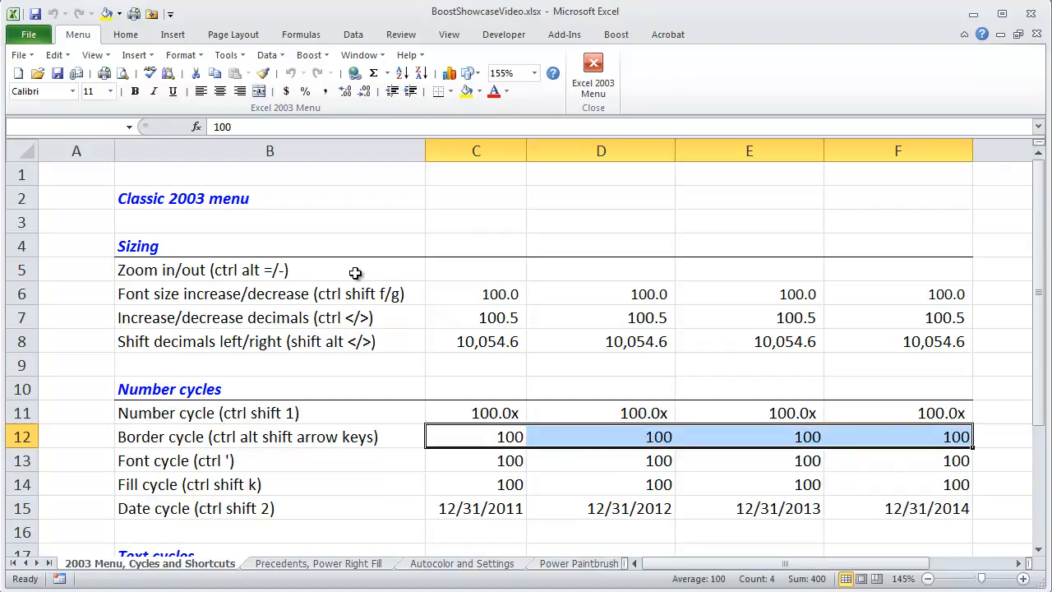
pyautogui.press('Down')
pyautogui.press('Down')
pyautogui.press('Up')
pyautogui.press('Up')
pyautogui.hotkey('ctrl', 'shift', 'Right')
pyautogui.hotkey('ctrl', 'alt', 'shift', 'Up')
pyautogui.hotkey('ctrl', 'alt', 'shift', 'Right')
pyautogui.hotkey('ctrl', 'alt', 'shift', 'Left')
pyautogui.hotkey('ctrl', 'alt', 'shift', 'Down')
# Clear all borders from C12:F12.
pyautogui.press('Right')
pyautogui.press('Left')
pyautogui.press('Left')
pyautogui.press('Right')
pyautogui.hotkey('ctrl', 'shift', 'Right')
pyautogui.hotkey('ctrl', 'shift', '-')
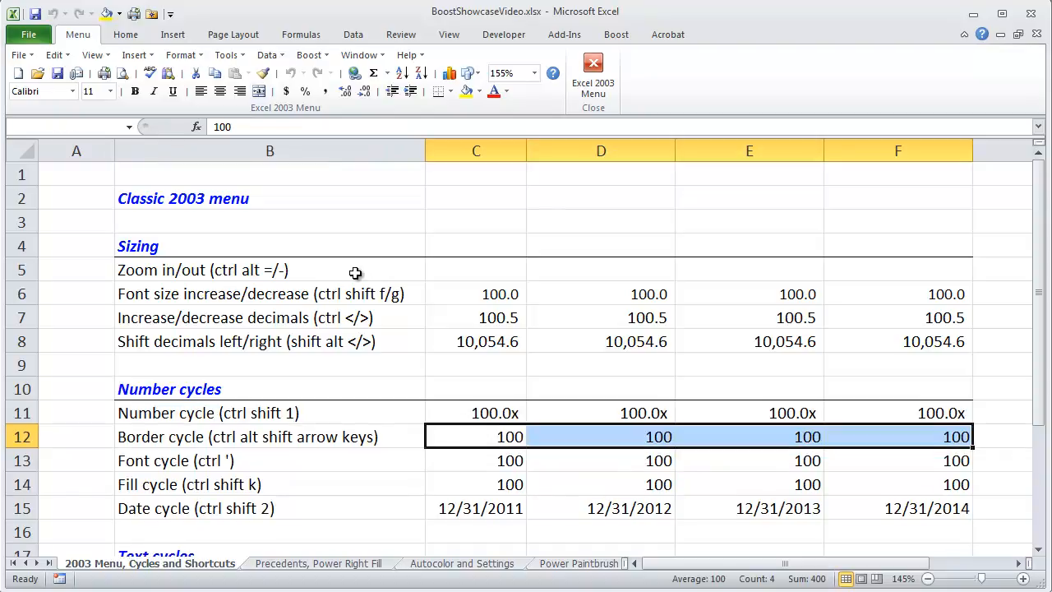
# Cycle the font color of C13:F13 to blue.
pyautogui.press('Down')
pyautogui.hotkey('ctrl', 'shift', 'Right')
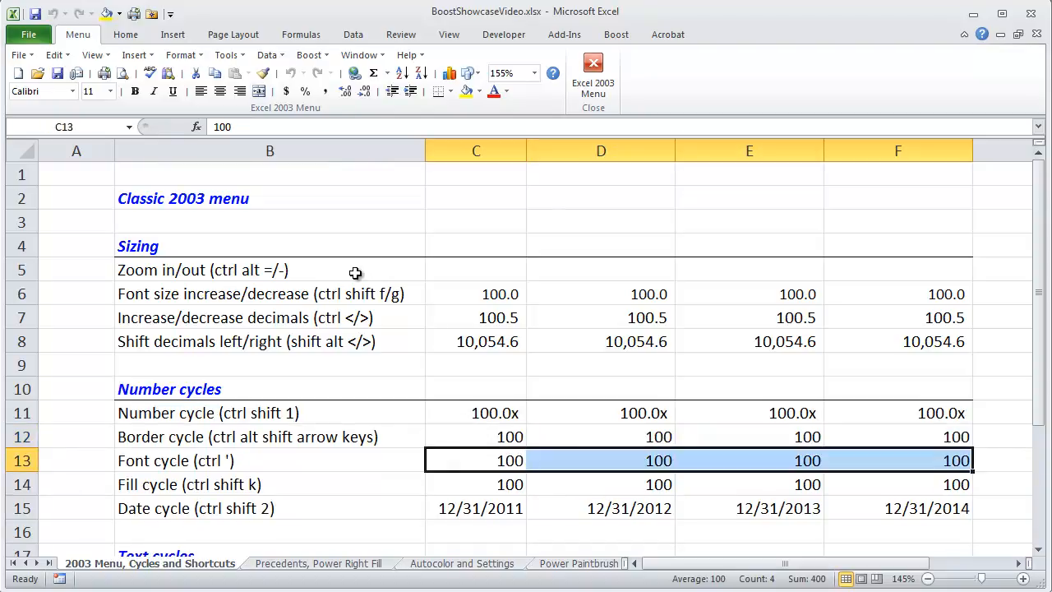
pyautogui.hotkey('ctrl', "'")
pyautogui.hotkey('ctrl', "'")
pyautogui.hotkey('ctrl', "'")
pyautogui.hotkey('ctrl', "'")
pyautogui.hotkey('ctrl', "'")
pyautogui.hotkey('ctrl', "'")
# Cycle the fill color of C14:F14 to red.
pyautogui.press('Down')
pyautogui.hotkey('ctrl', 'shift', 'Right')
pyautogui.hotkey('ctrl', 'shift', 'k')
pyautogui.hotkey('ctrl', 'shift', 'k')
pyautogui.hotkey('ctrl', 'shift', 'k')
pyautogui.hotkey('ctrl', 'shift', 'k')
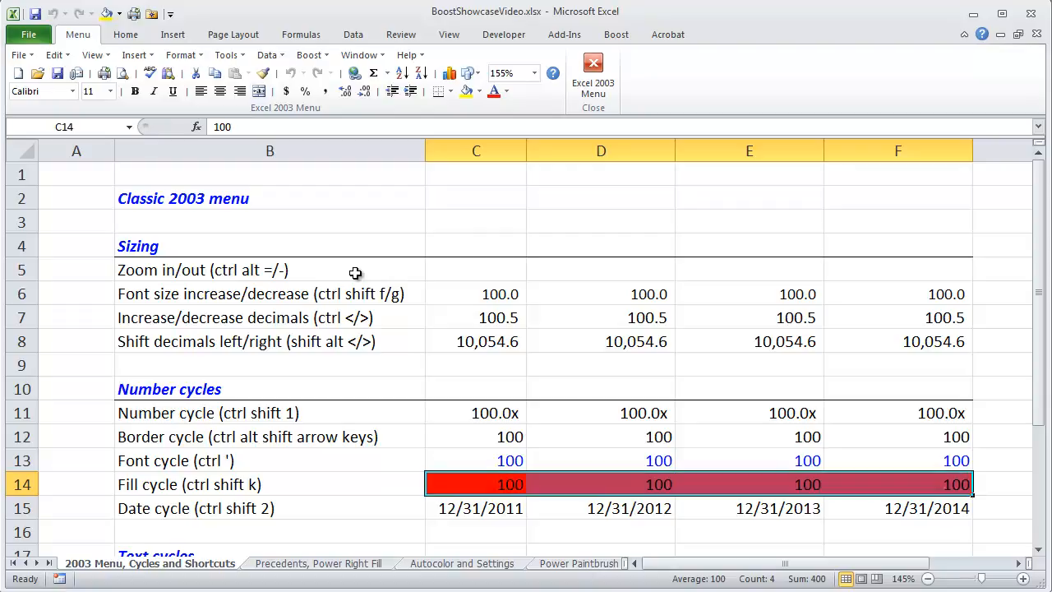
# Cycle the date formats of C15:F15 back to the full month/day/year format.
pyautogui.press('Down')
pyautogui.hotkey('ctrl', 'shift', 'Right')
pyautogui.hotkey('ctrl', 'shift', '2')
pyautogui.hotkey('ctrl', 'shift', '2')
pyautogui.hotkey('ctrl', 'shift', '2')
pyautogui.hotkey('ctrl', 'shift', '2')
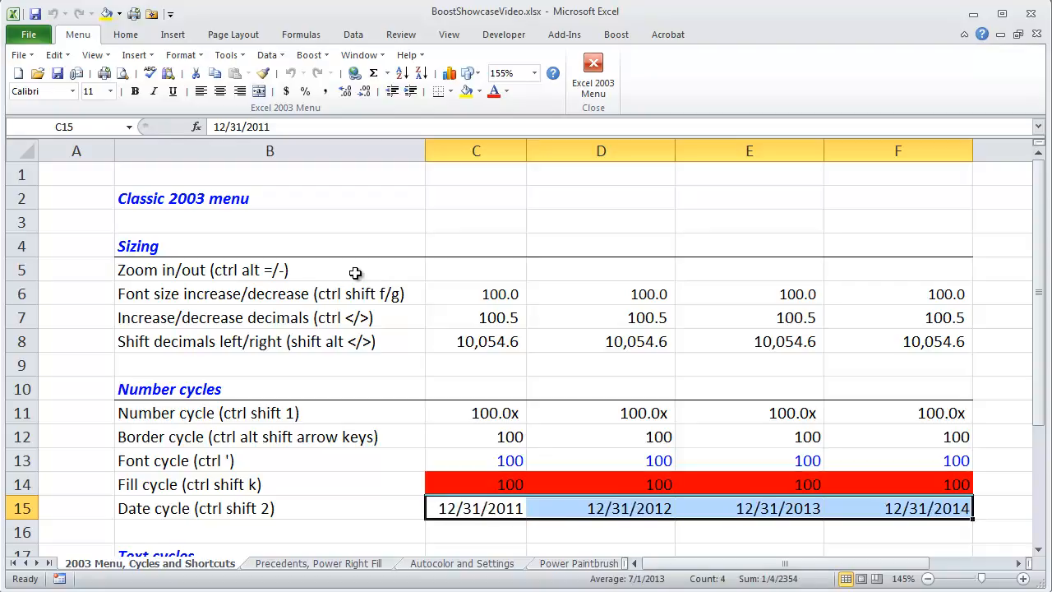
# Cycle the list style of the Google sentences in C18:C20 to numbered items (1., 2., 3.).
pyautogui.press('Down')
pyautogui.press('Down')
pyautogui.press('Down')
pyautogui.press('Down')
pyautogui.press('Down')
pyautogui.press('Down')
pyautogui.press('Down')
pyautogui.press('Down')
pyautogui.press('Down')
pyautogui.press('Down')
pyautogui.press('Down')
pyautogui.press('Up')
pyautogui.press('Up')
pyautogui.press('Up')
pyautogui.press('Up')
pyautogui.press('Up')
pyautogui.press('Up')
pyautogui.press('Up')
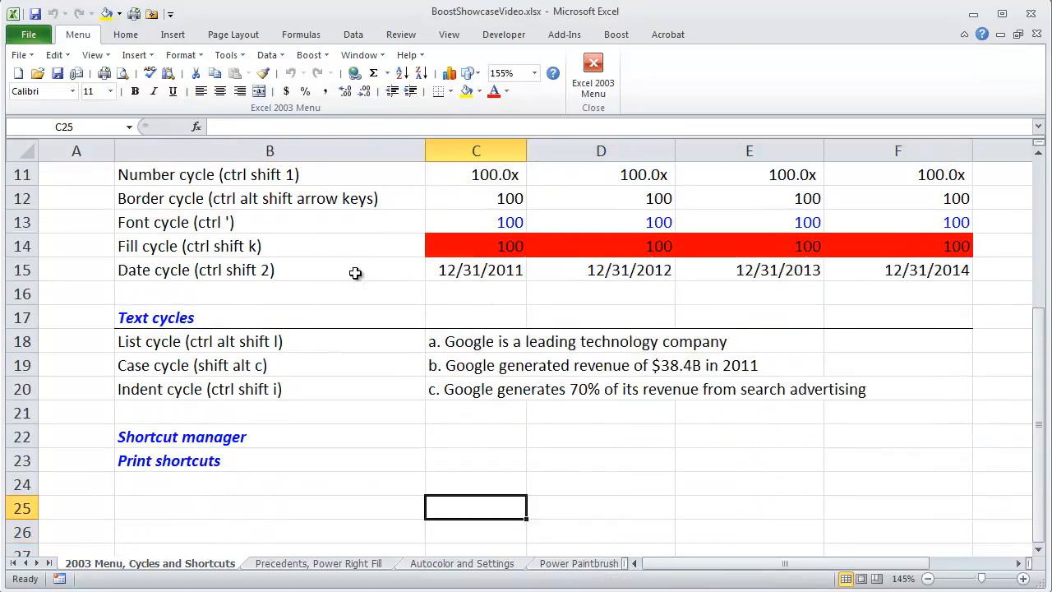
pyautogui.press('Up')
pyautogui.hotkey('shift', 'Down')
pyautogui.hotkey('shift', 'Down')
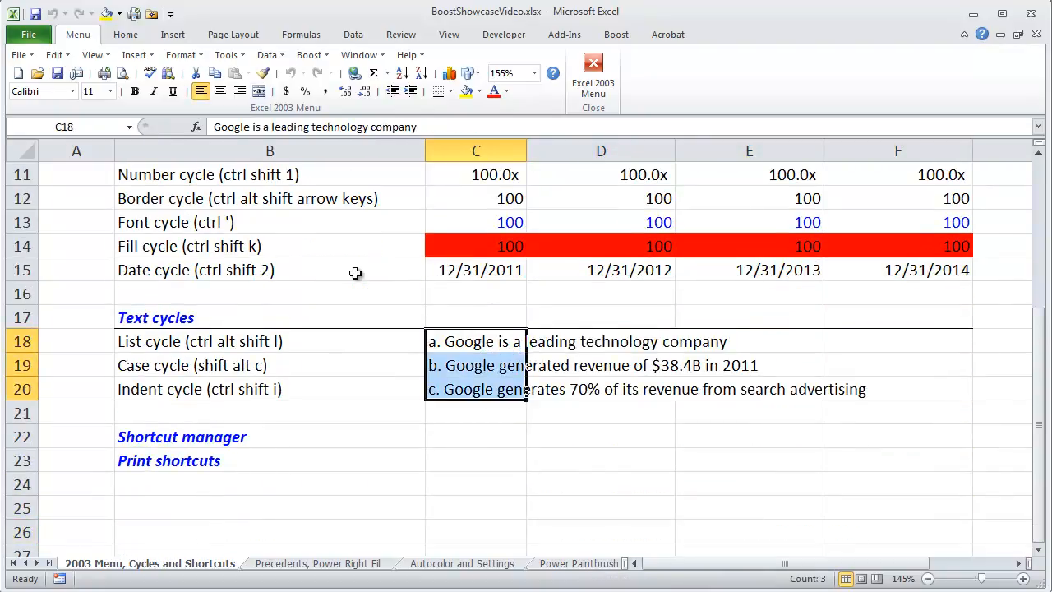
pyautogui.hotkey('ctrl', 'alt', 'shift', 'l')
pyautogui.hotkey('ctrl', 'alt', 'shift', 'l')
pyautogui.hotkey('ctrl', 'alt', 'shift', 'l')
pyautogui.hotkey('ctrl', 'alt', 'shift', 'l')
pyautogui.hotkey('ctrl', 'alt', 'shift', 'l')
pyautogui.hotkey('ctrl', 'alt', 'shift', 'l')
pyautogui.hotkey('ctrl', 'alt', 'shift', 'l')
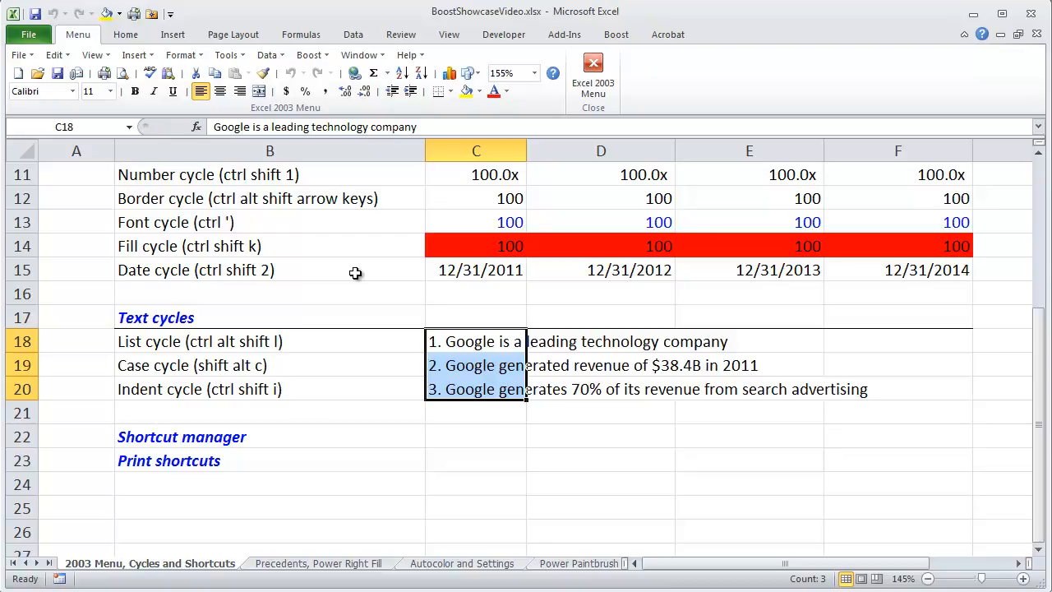
# Cycle the letter case of the sentences in C18:C20 back to the original sentence case.
pyautogui.hotkey('shift', 'alt', 'c')
pyautogui.hotkey('shift', 'alt', 'c')
pyautogui.hotkey('shift', 'alt', 'c')
# Cycle the indent levels of the list items in C19:C20 back to no indentation.
pyautogui.press('Down')
pyautogui.hotkey('shift', 'Down')
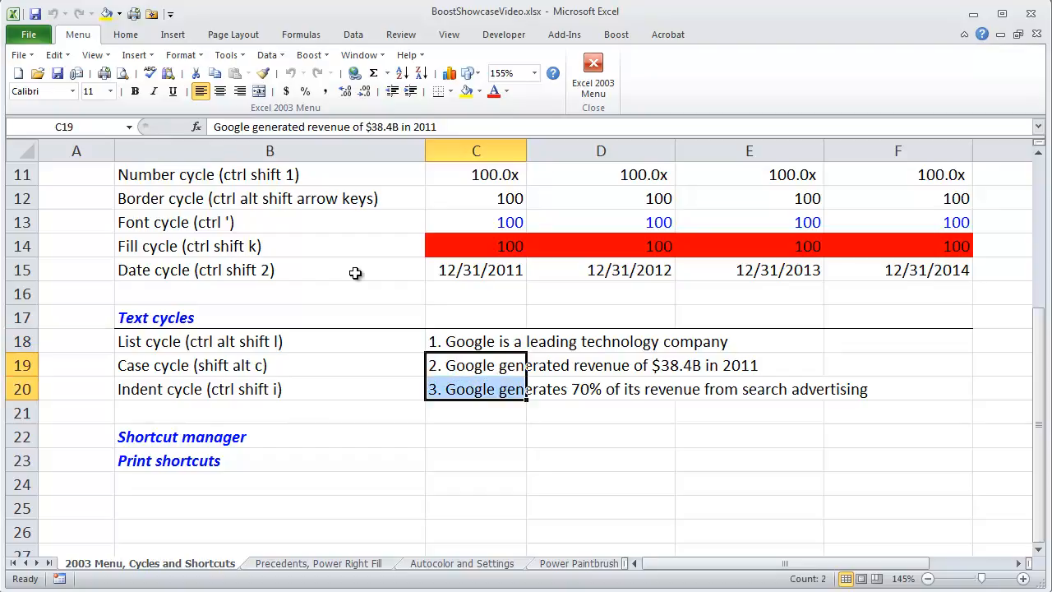
pyautogui.hotkey('ctrl', 'shift', 'i')
pyautogui.hotkey('ctrl', 'shift', 'i')
pyautogui.hotkey('ctrl', 'shift', 'i')
pyautogui.hotkey('ctrl', 'shift', 'i')
pyautogui.hotkey('ctrl', 'shift', 'i')
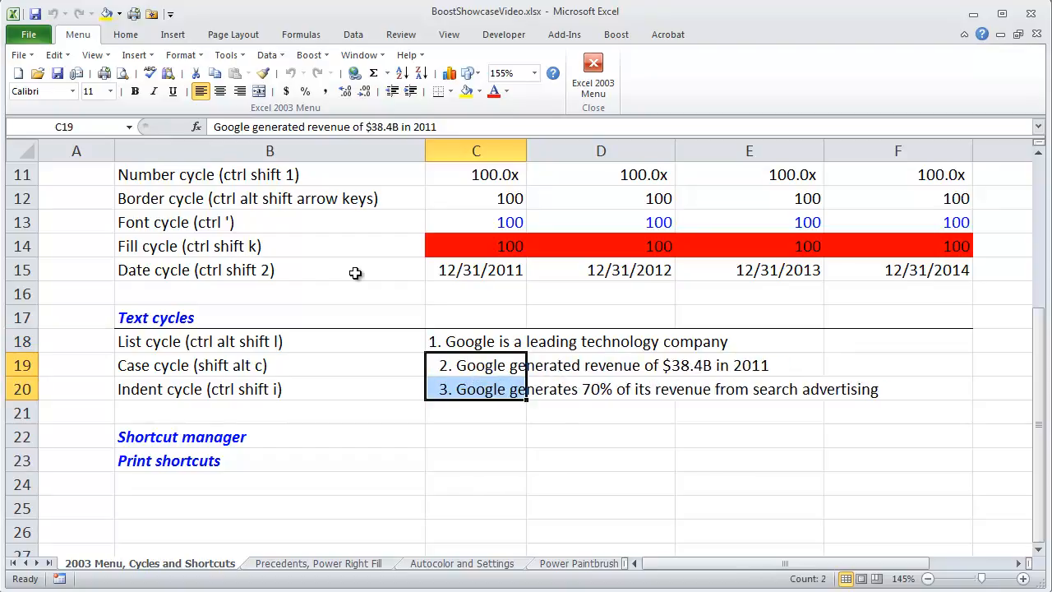
pyautogui.press('Down')
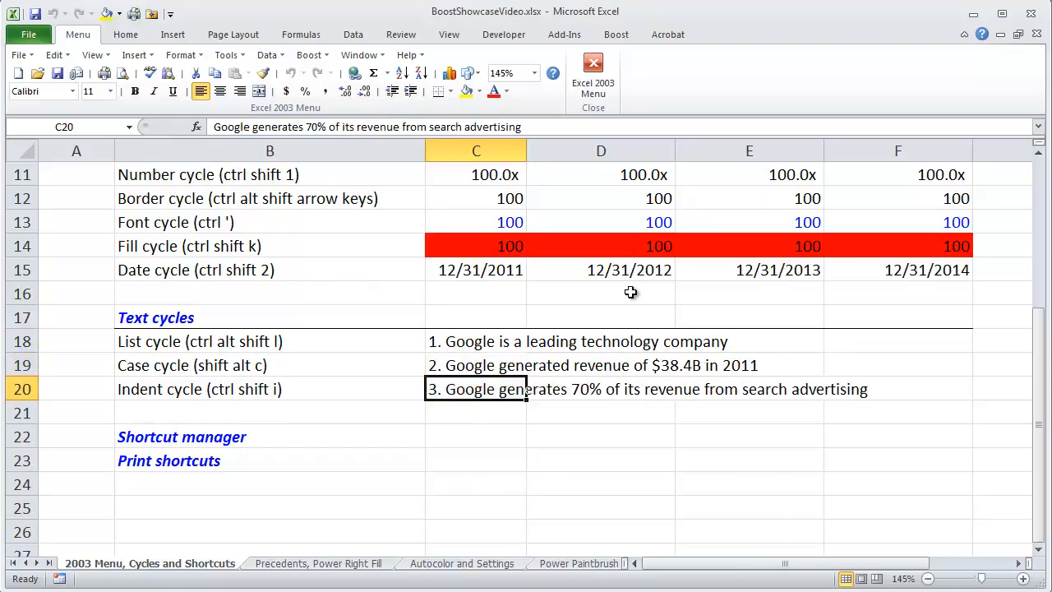
# Assign the shortcut Ctrl Alt Shift 9 to the Date Cycle command in Boost's Shortcut Manager.
pyautogui.click(616, 34)
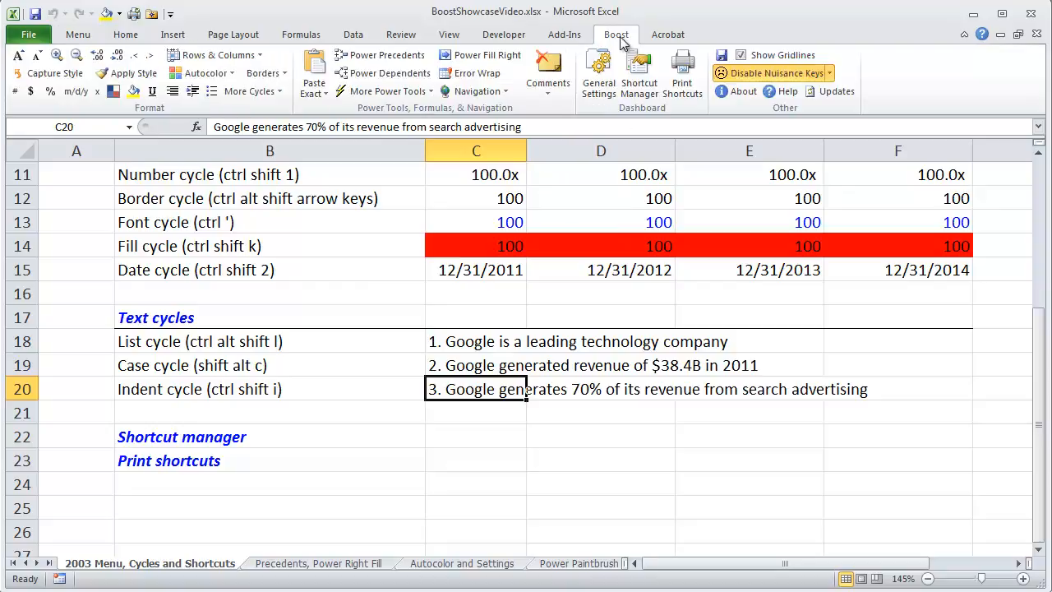
pyautogui.click(634, 86)
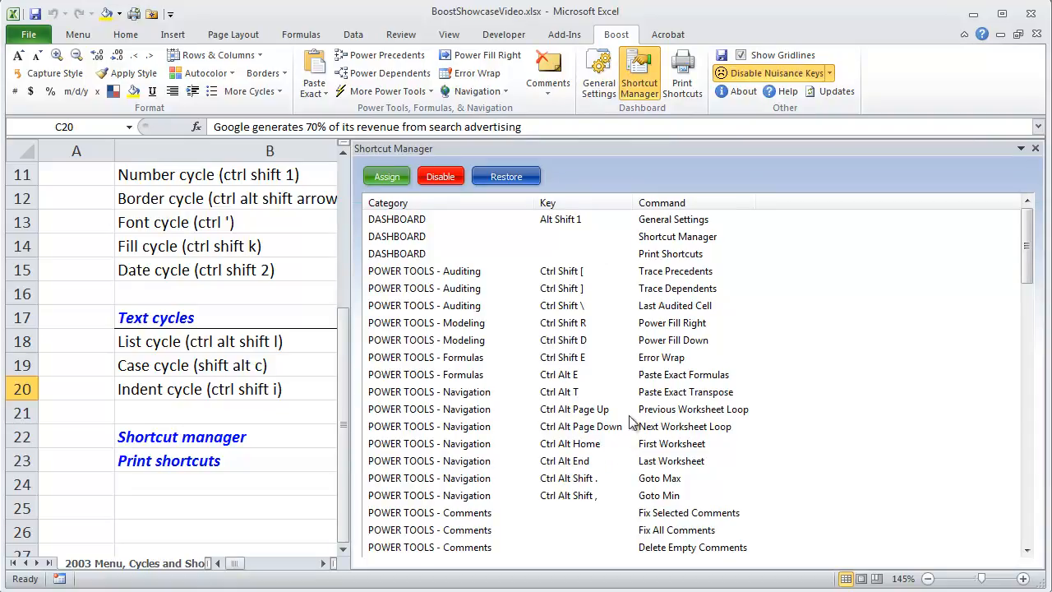
pyautogui.scroll(-7, 601, 406)
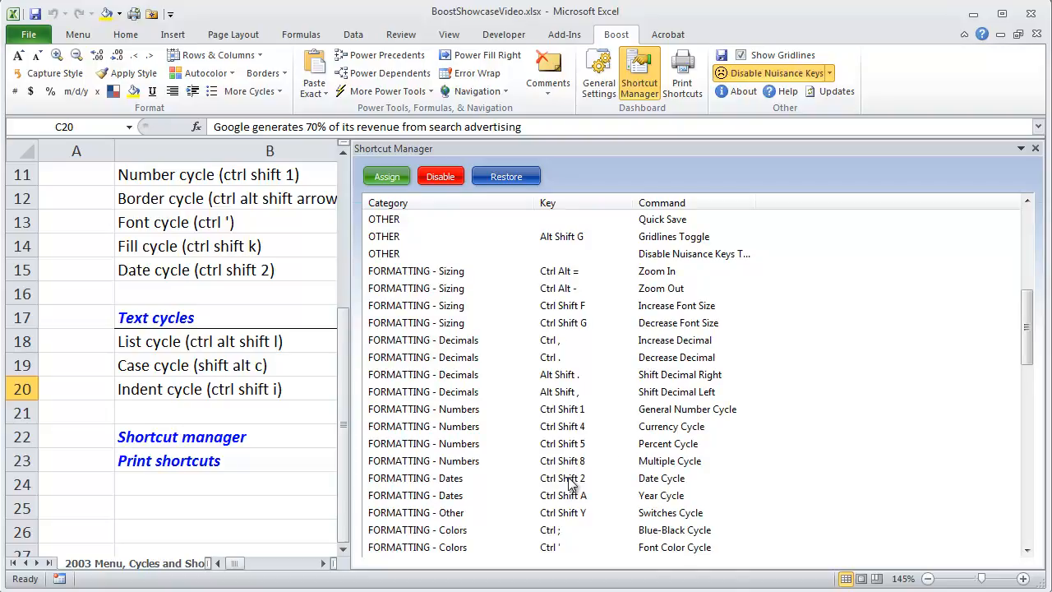
pyautogui.doubleClick(572, 483)
pyautogui.hotkey('ctrl', 'alt', 'shift', '9')
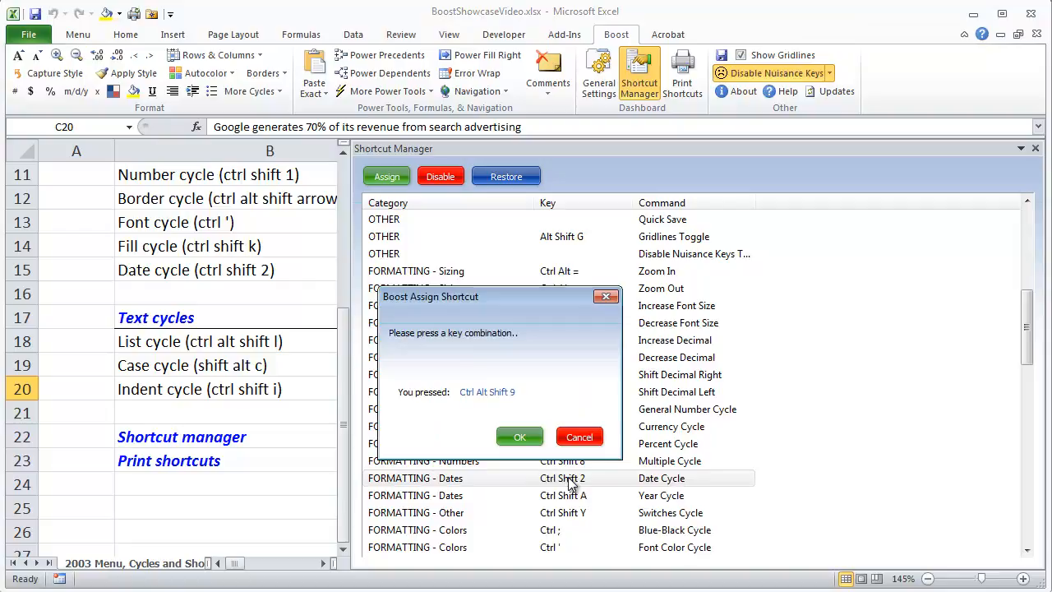
pyautogui.click(519, 436)
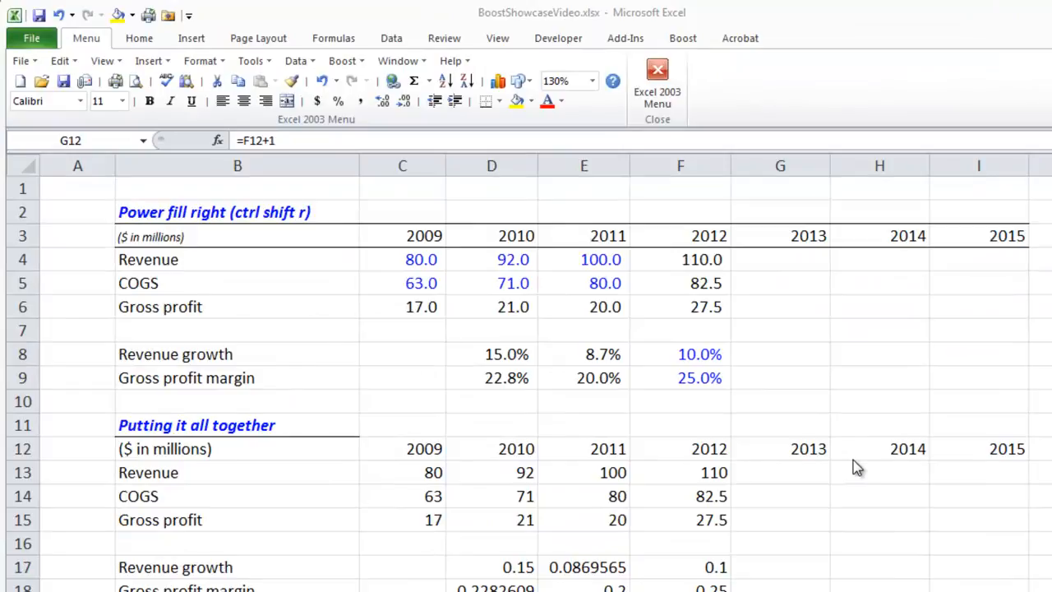
# Power fill the 2012 formulas and assumptions in F4:F9 right through the 2015 column.
pyautogui.click(698, 258)
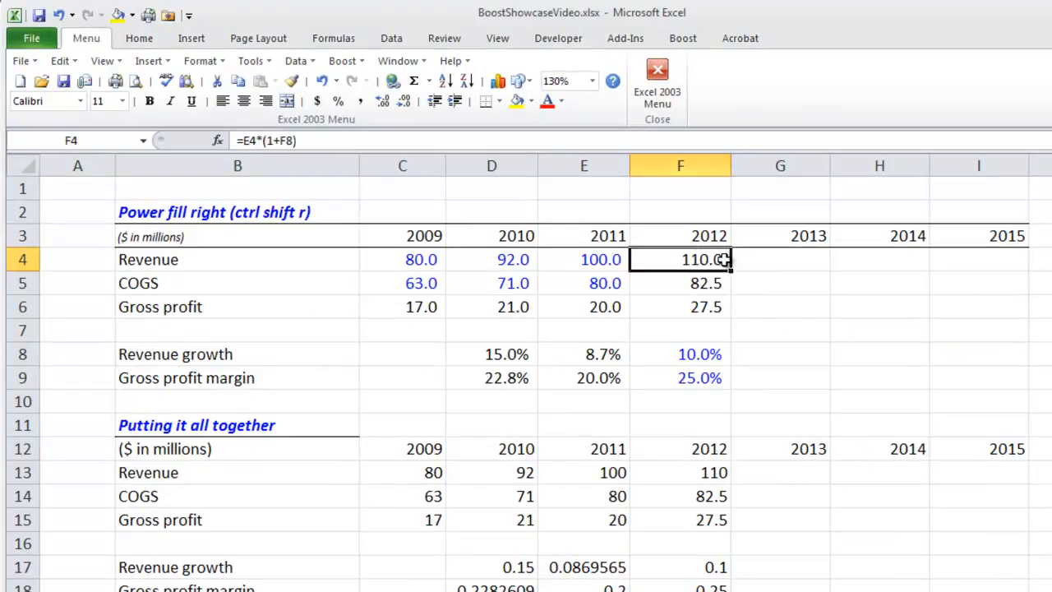
pyautogui.moveTo(699, 258); pyautogui.dragTo(698, 378)
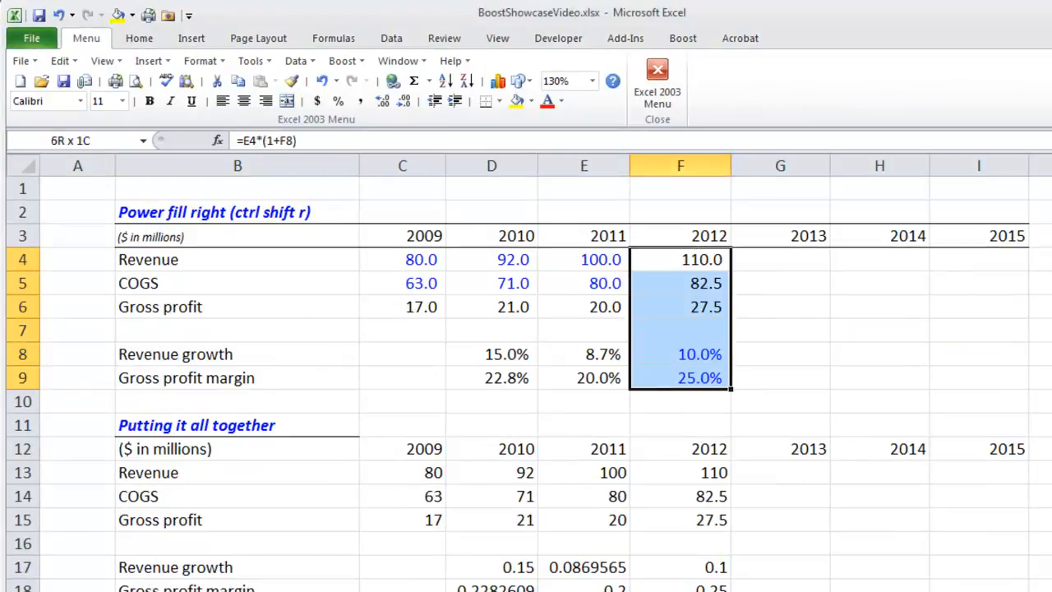
pyautogui.hotkey('ctrl', 'shift', 'r')
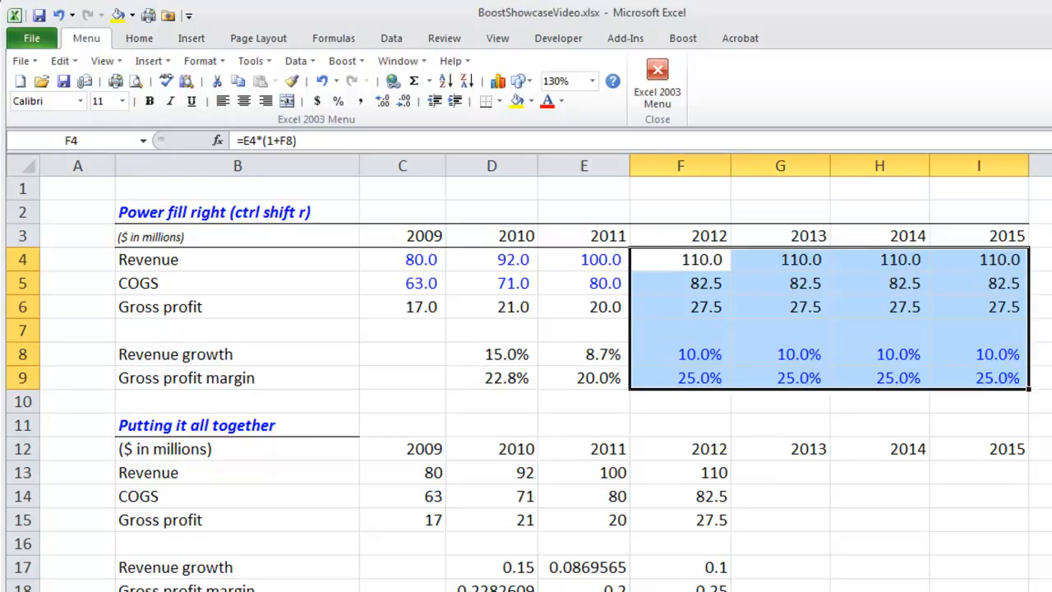
pyautogui.press('Down')
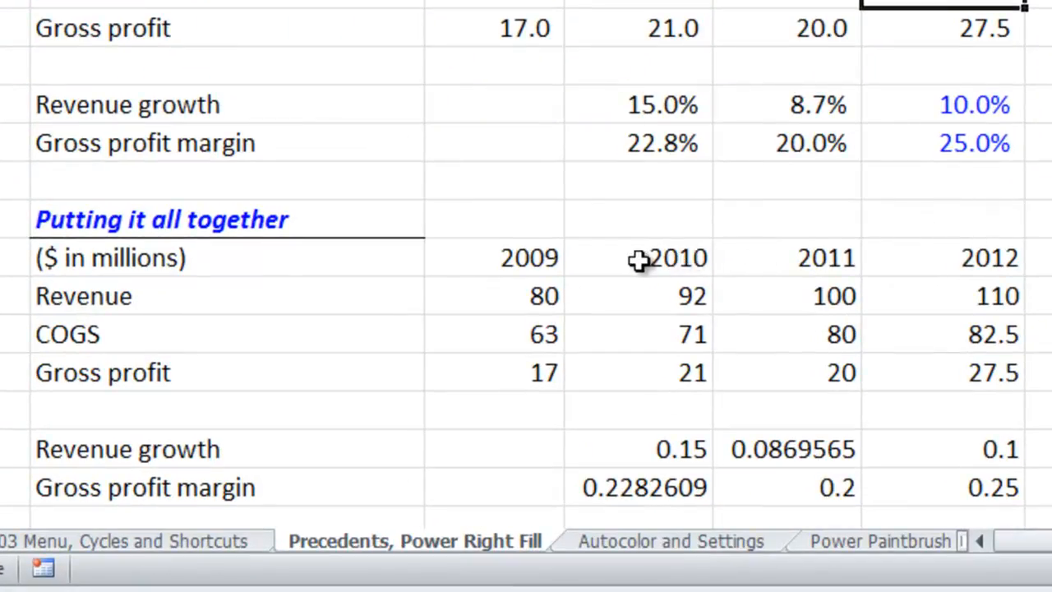
# Bold the year headings in C12:I12 and add a bottom border beneath them.
pyautogui.click(610, 257)
pyautogui.press('Left')
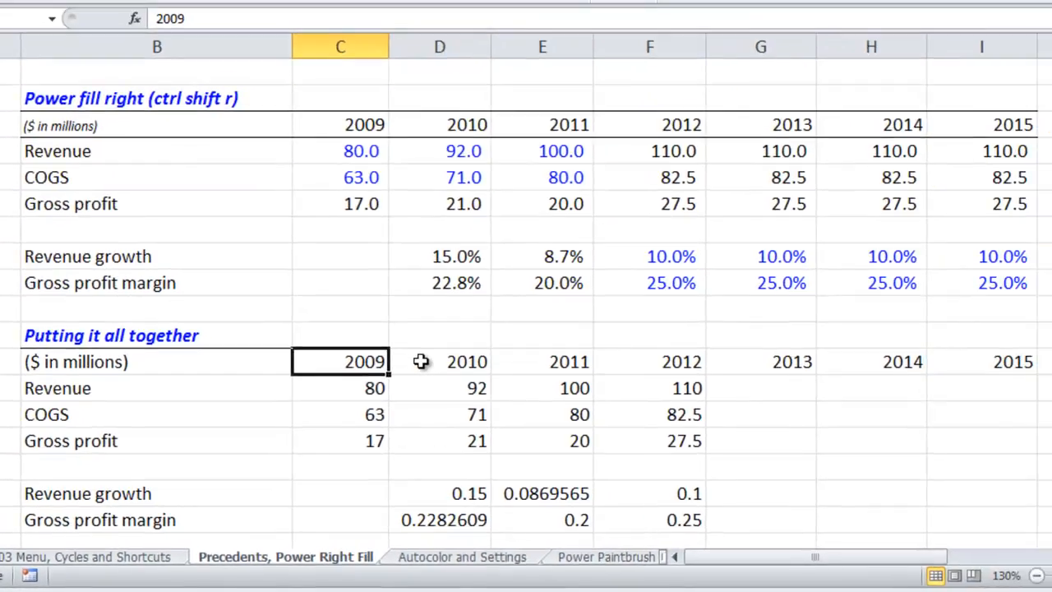
pyautogui.hotkey('ctrl', 'shift', 'Right')
pyautogui.hotkey('ctrl', 'b')
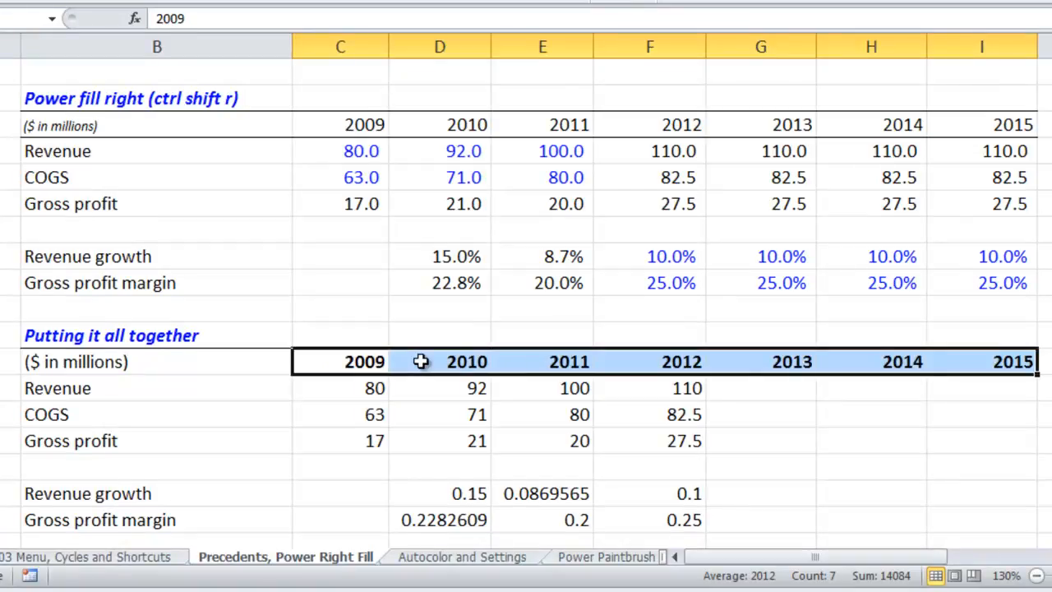
# Autocolor the figures in C13:F18 and format them as numbers with one decimal place.
pyautogui.press('Down')
pyautogui.press('Down')
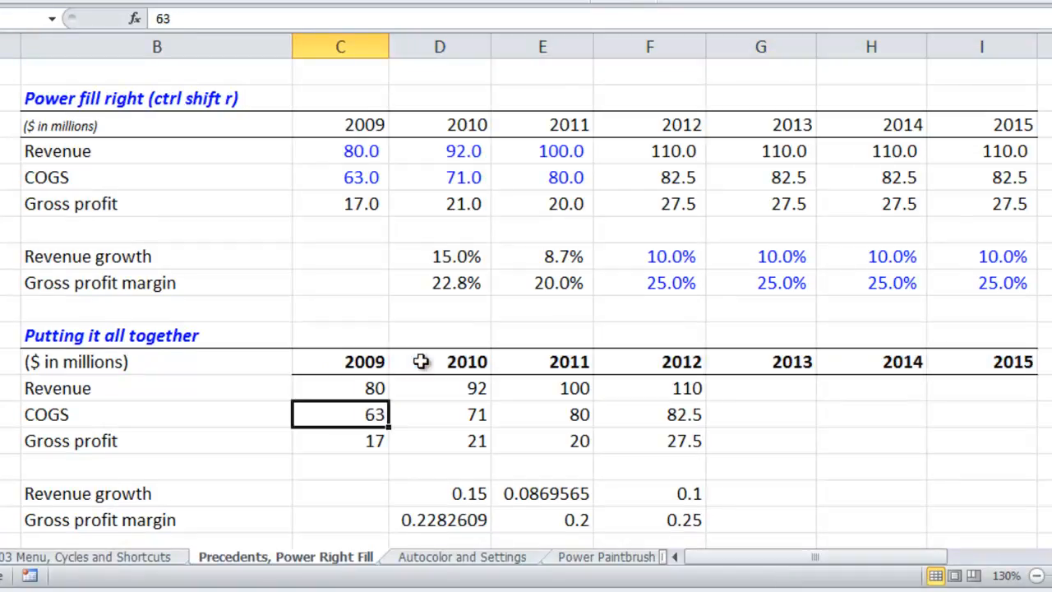
pyautogui.press('Up')
pyautogui.hotkey('shift', 'Right')
pyautogui.hotkey('shift', 'Down')
pyautogui.hotkey('shift', 'Down')
pyautogui.hotkey('shift', 'Right')
pyautogui.hotkey('shift', 'Right')
pyautogui.hotkey('shift', 'Down')
pyautogui.hotkey('shift', 'Down')
pyautogui.hotkey('shift', 'Down')
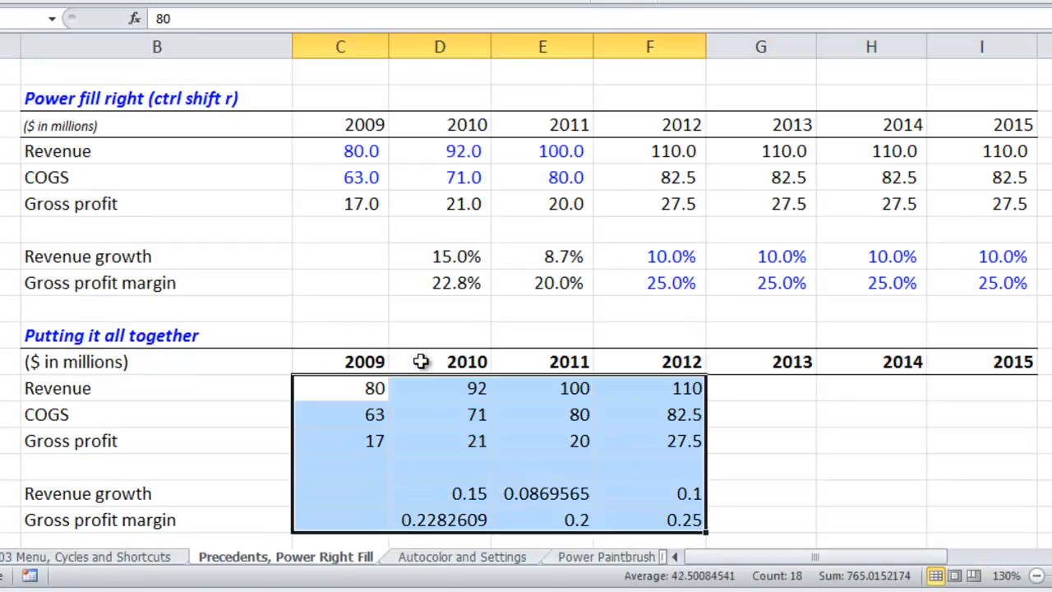
pyautogui.hotkey('ctrl', 'alt', 'shift', 'a')
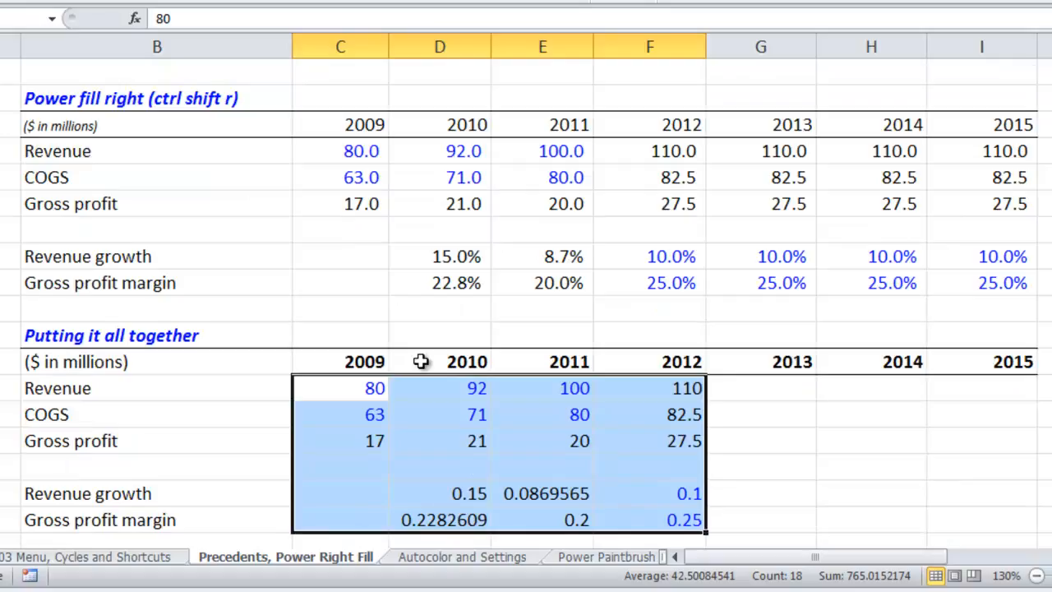
pyautogui.hotkey('ctrl', 'shift', '1')
# Format the revenue growth and gross profit margin values in D17:F18 as percentages with one decimal place.
pyautogui.press('Right')
pyautogui.press('Down')
pyautogui.press('Down')
pyautogui.press('Down')
pyautogui.press('Down')
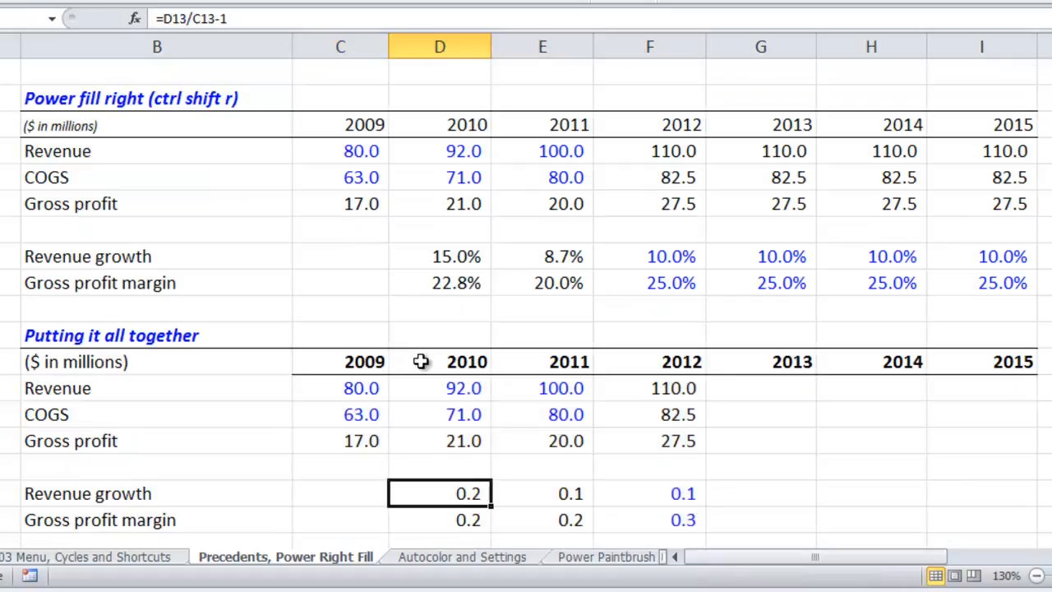
pyautogui.hotkey('shift', 'Down')
pyautogui.hotkey('shift', 'Right')
pyautogui.hotkey('shift', 'Right')
pyautogui.hotkey('ctrl', 'shift', '5')
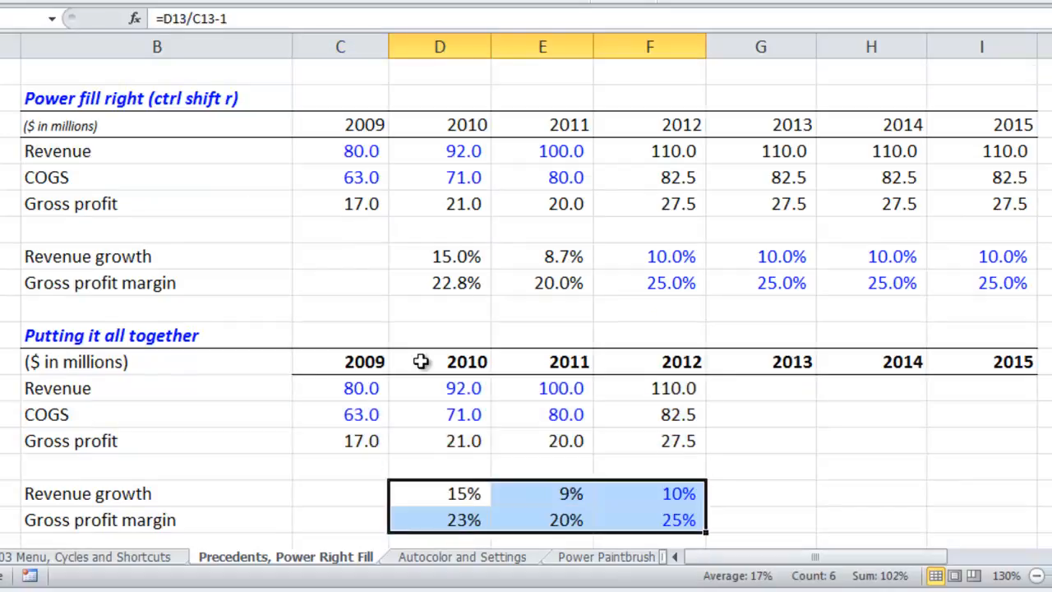
pyautogui.hotkey('ctrl', 'shift', '5')
# Try a power fill right of the 2012 figures in F13:F18 through the 2015 column and undo it.
pyautogui.press('Right')
pyautogui.press('Down')
pyautogui.press('Right')
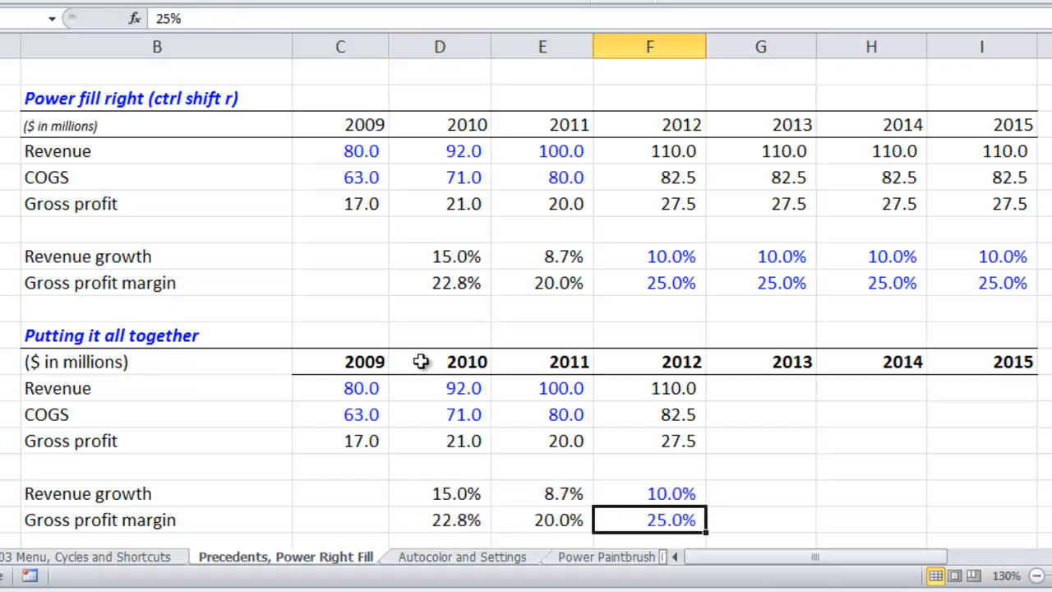
pyautogui.hotkey('shift', 'Up')
pyautogui.hotkey('shift', 'Up')
pyautogui.hotkey('shift', 'Up')
pyautogui.hotkey('shift', 'Up')
pyautogui.hotkey('shift', 'Up')
pyautogui.hotkey('shift', 'Down')
pyautogui.hotkey('ctrl', 'shift', 'r')
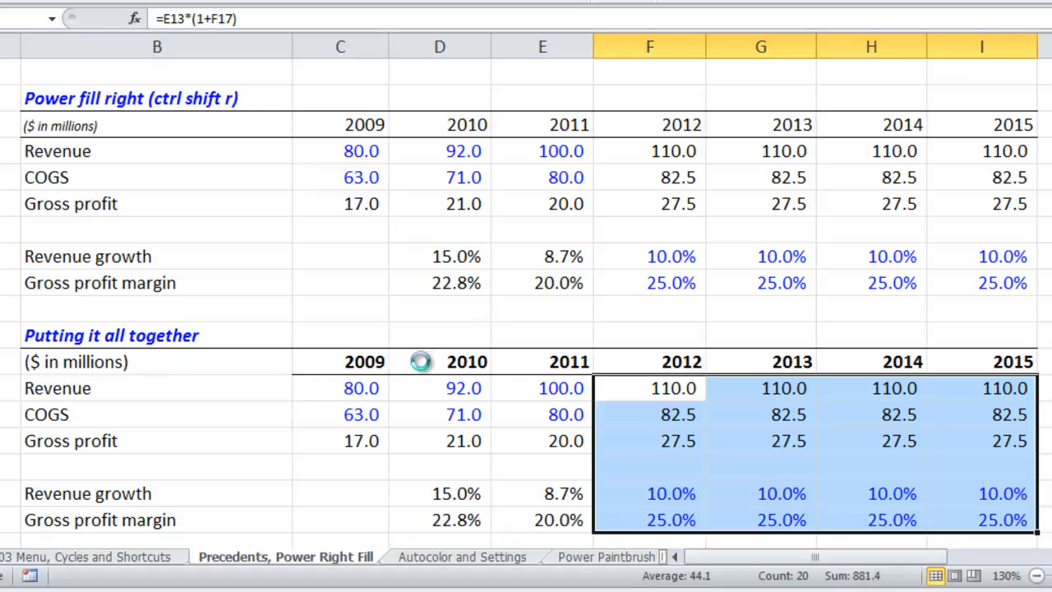
pyautogui.hotkey('ctrl', 'z')
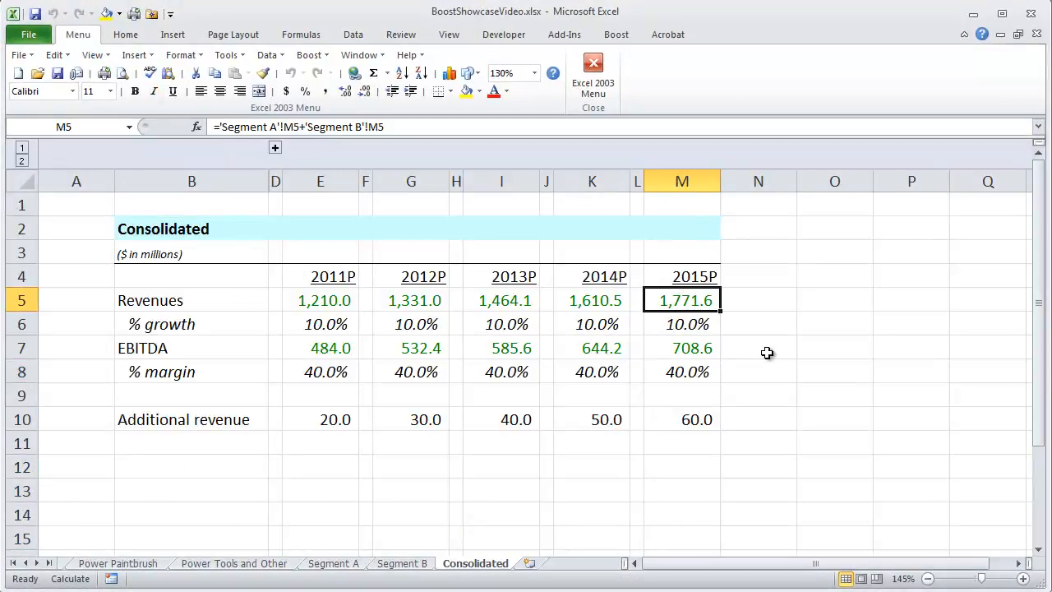
# Trace the precedents of Consolidated cell M5 with Power Precedents, visiting its Segment A and Segment B references and returning to the origin.
pyautogui.press('F2')
pyautogui.press('Escape')
pyautogui.hotkey('ctrl', 'shift', '[')
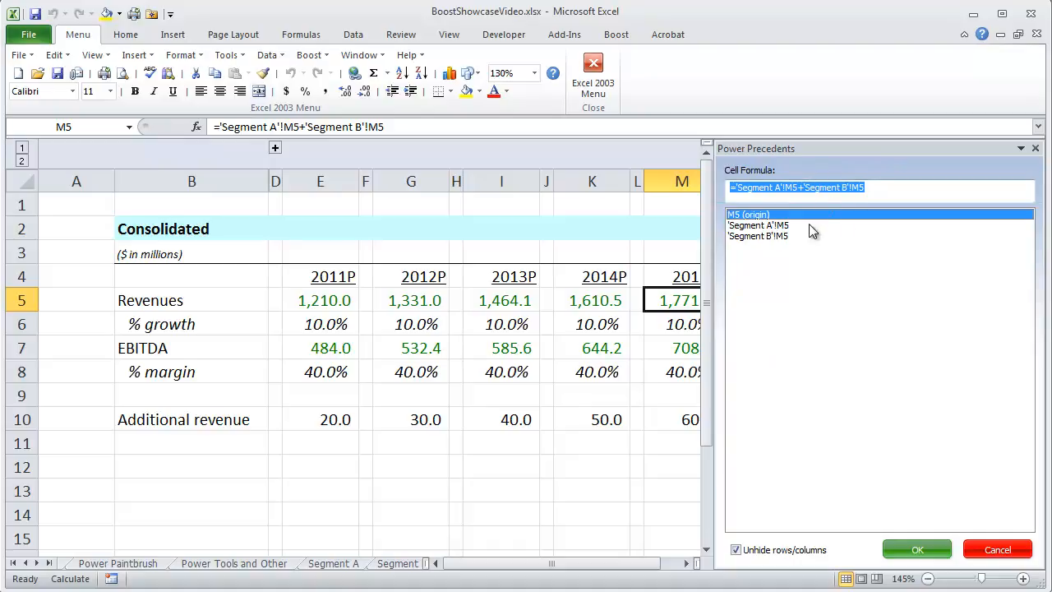
pyautogui.press('Down')
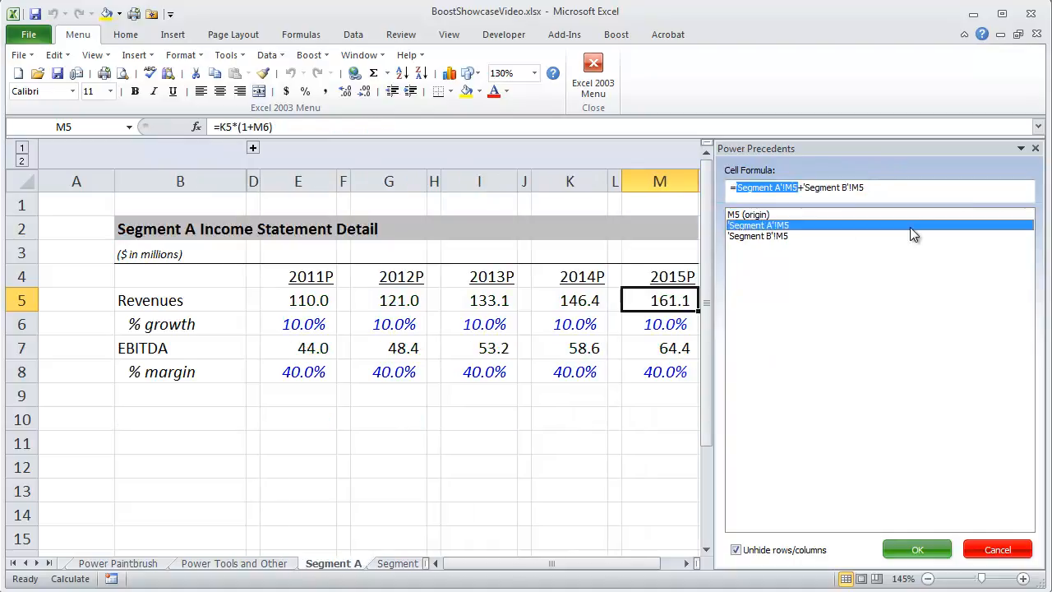
pyautogui.press('Down')
pyautogui.press('Up')
pyautogui.press('Up')
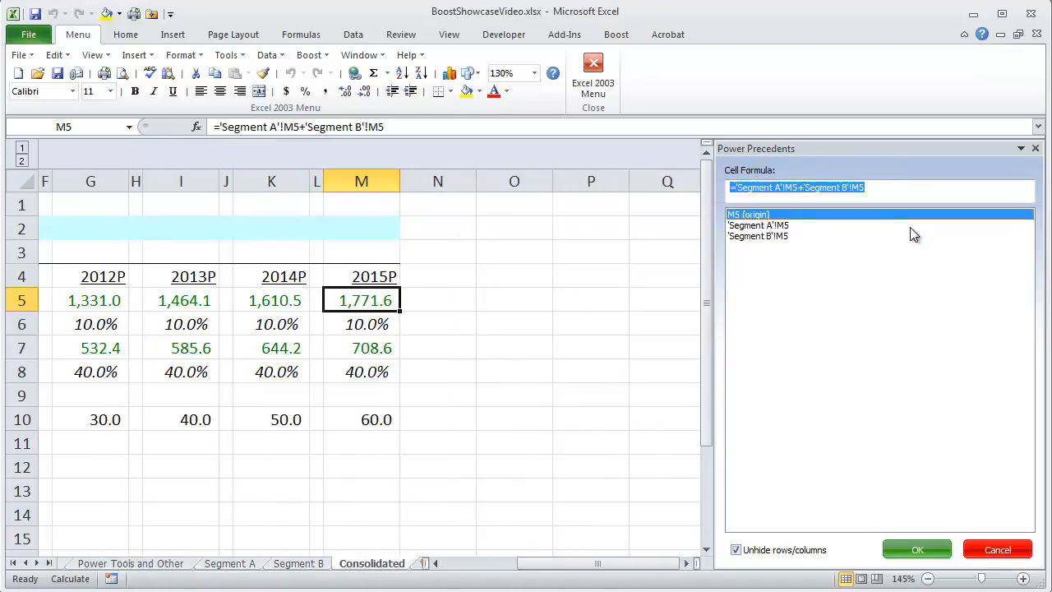
# Undock Power Precedents into a floating window over the sheet and enlarge it to show its full controls.
pyautogui.moveTo(893, 153); pyautogui.dragTo(485, 331)
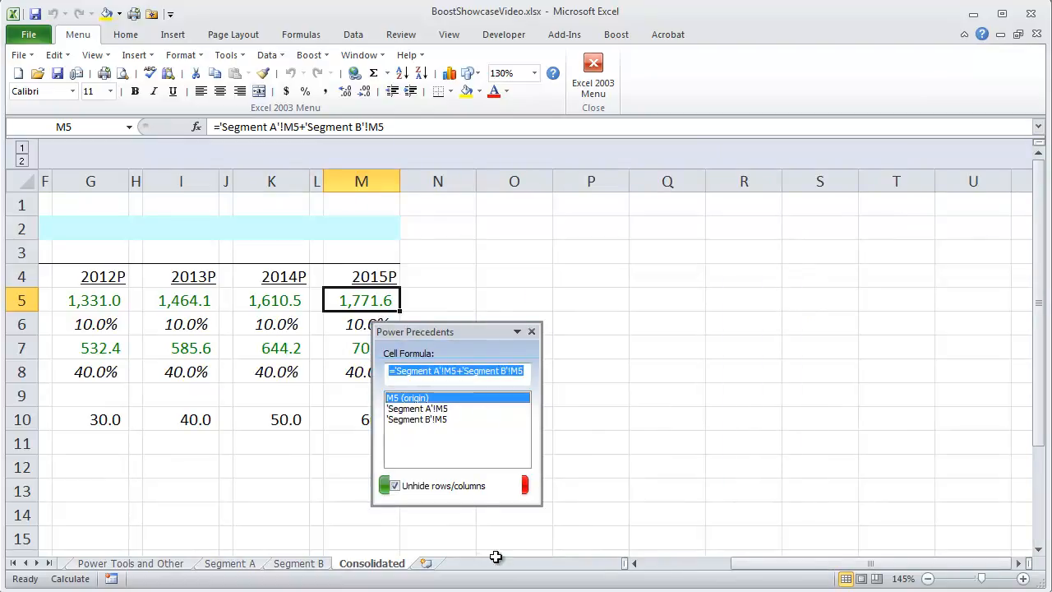
pyautogui.click(693, 566)
pyautogui.moveTo(539, 500); pyautogui.dragTo(791, 521)
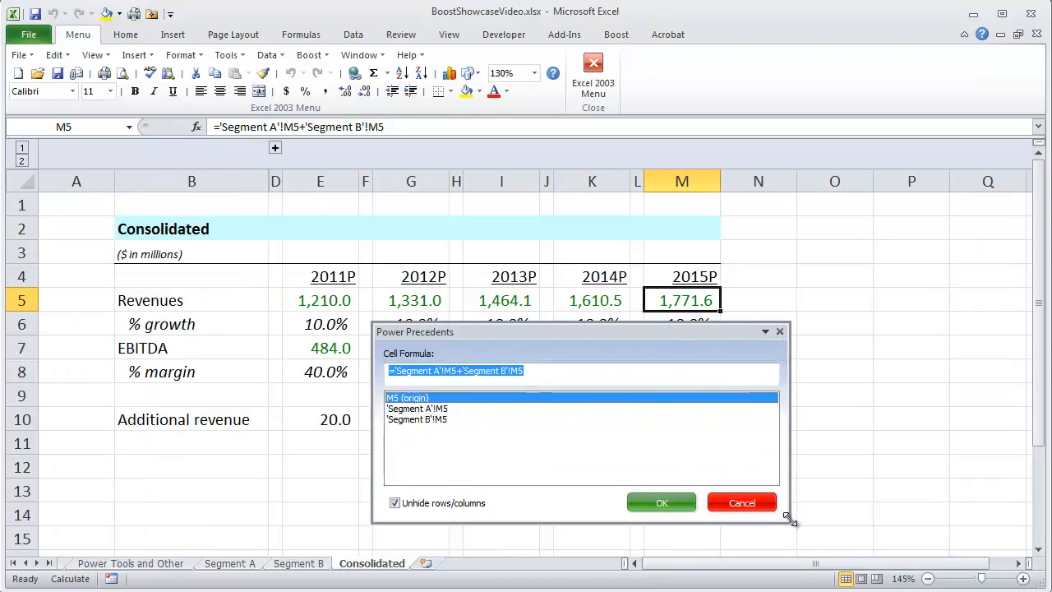
# Go through the Segment A and Segment B precedents again in the floating window and return to the M5 origin.
pyautogui.press('Down')
pyautogui.press('Down')
pyautogui.press('Up')
pyautogui.press('Up')
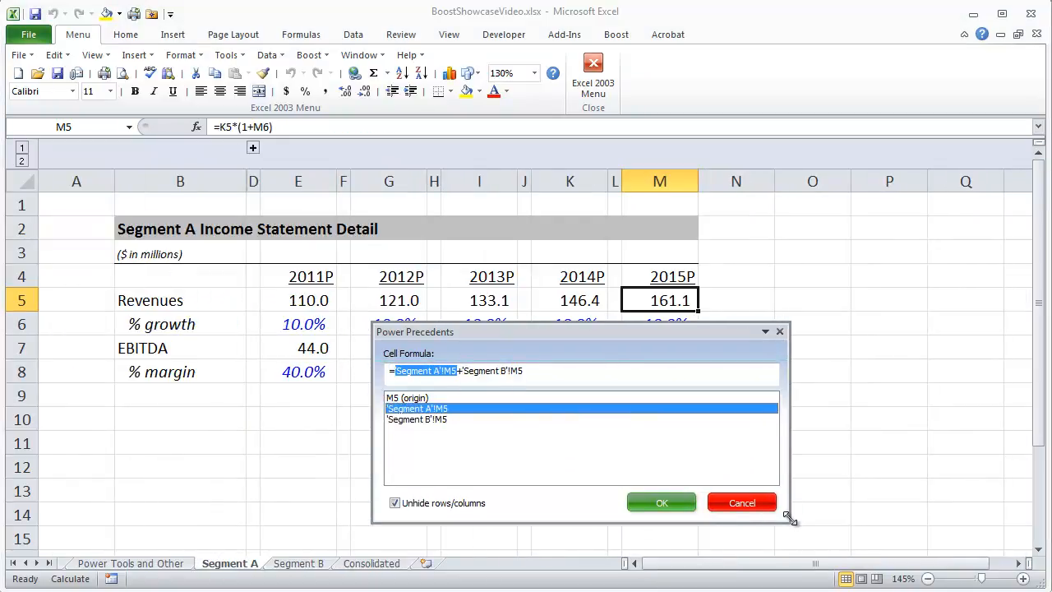
pyautogui.press('Down')
pyautogui.press('Down')
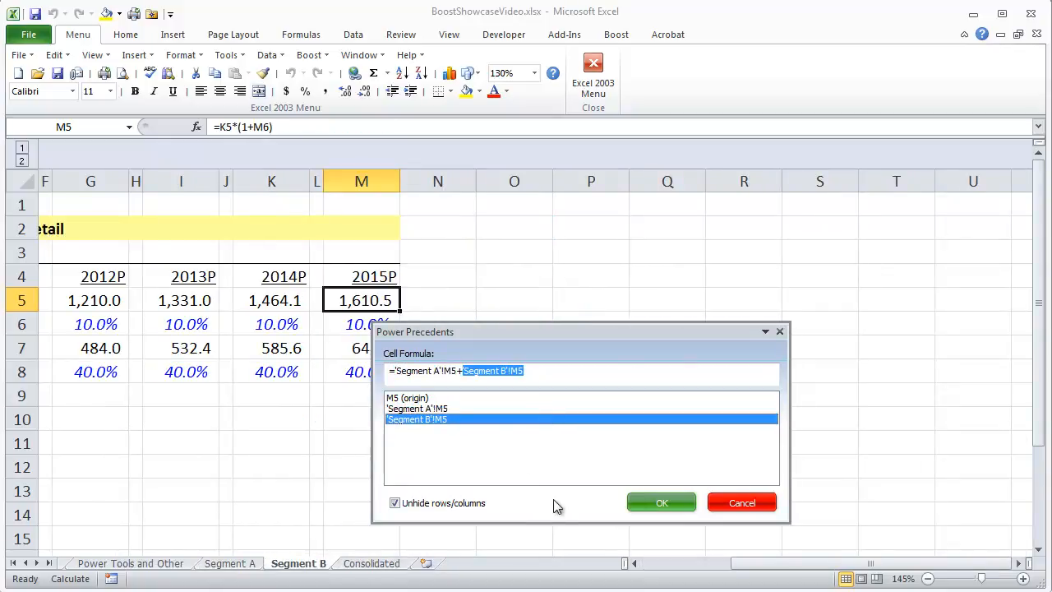
pyautogui.press('Up')
pyautogui.press('Up')
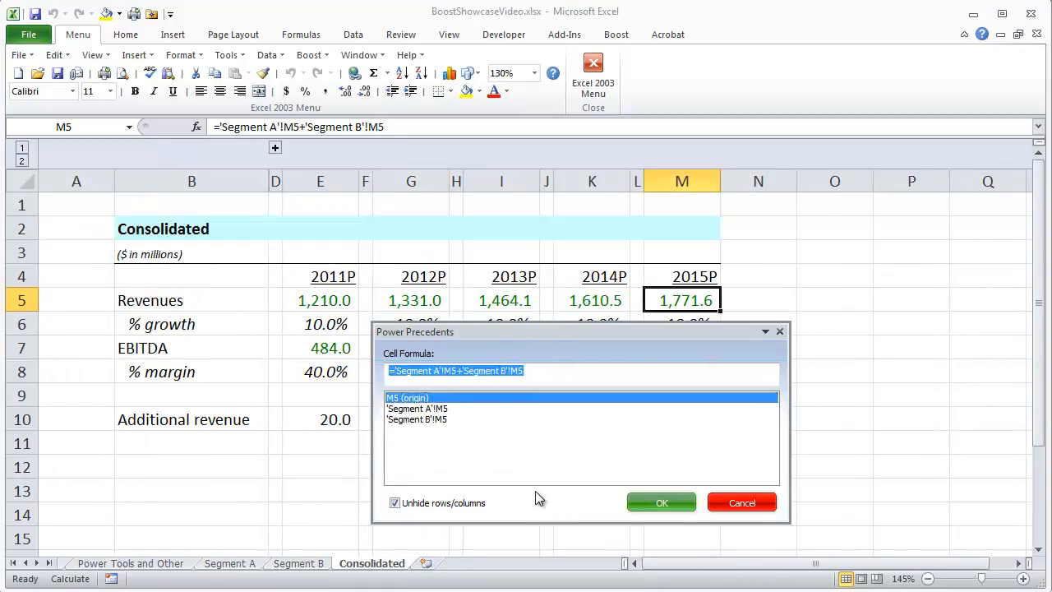
# Append +M10 to the M5 formula within Power Precedents, accept it, and inspect the updated formula in the cell.
pyautogui.click(549, 371)
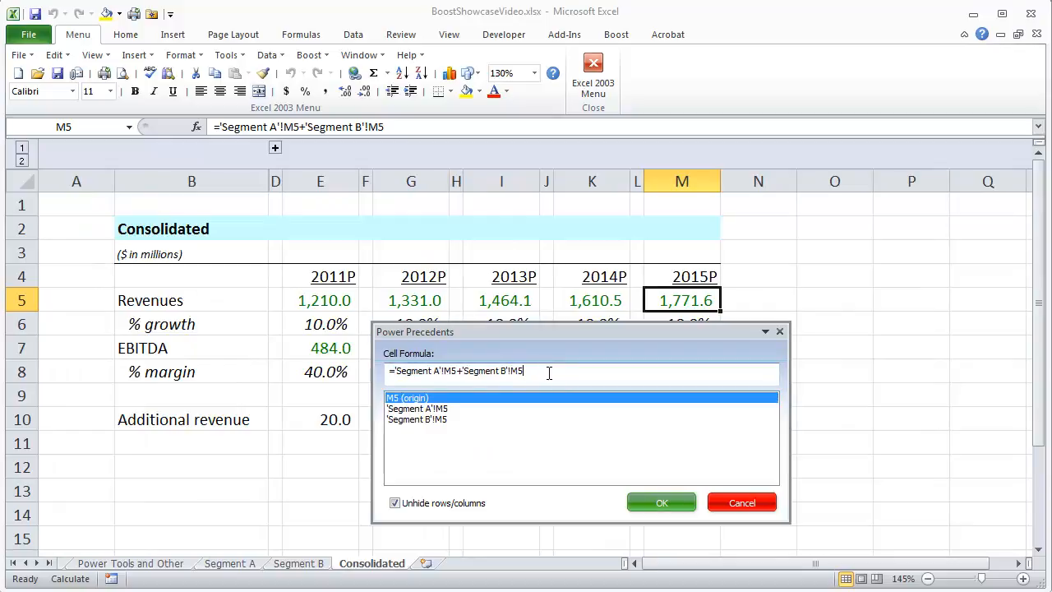
pyautogui.write('+')
pyautogui.moveTo(550, 332); pyautogui.dragTo(359, 205)
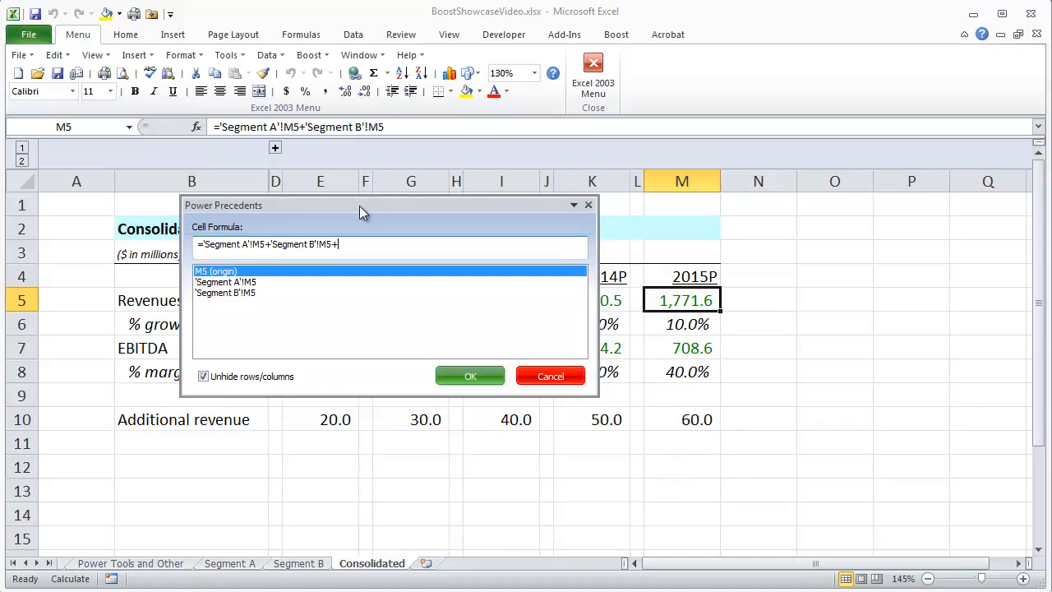
pyautogui.write('M10')
pyautogui.press('Return')
pyautogui.press('F2')
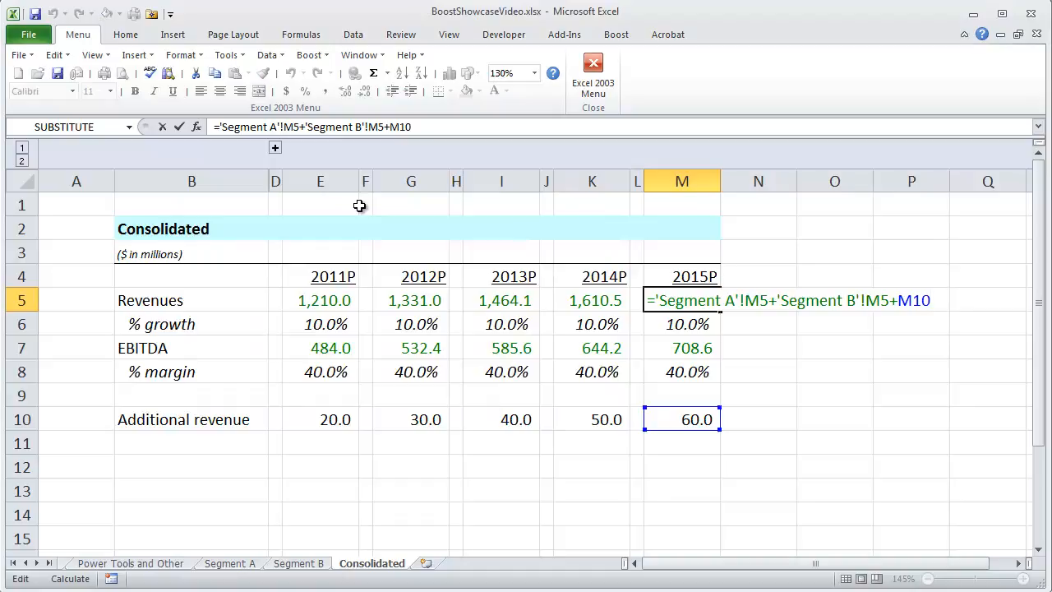
pyautogui.press('Escape')
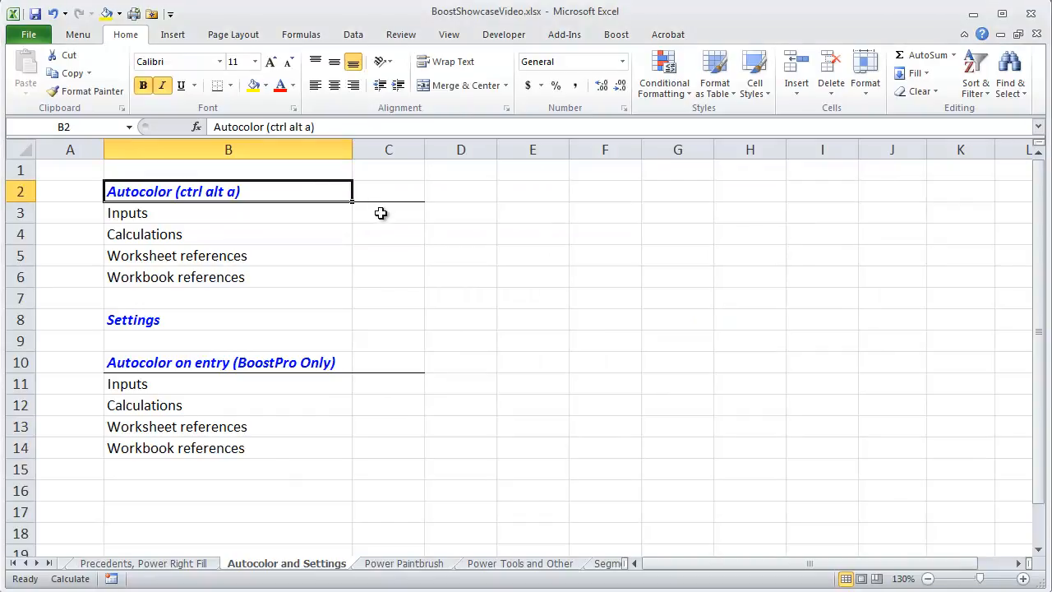
# Enter 100 in C3 as the Inputs example and a formula referencing C3 in C4 as the Calculations example.
pyautogui.click(380, 213)
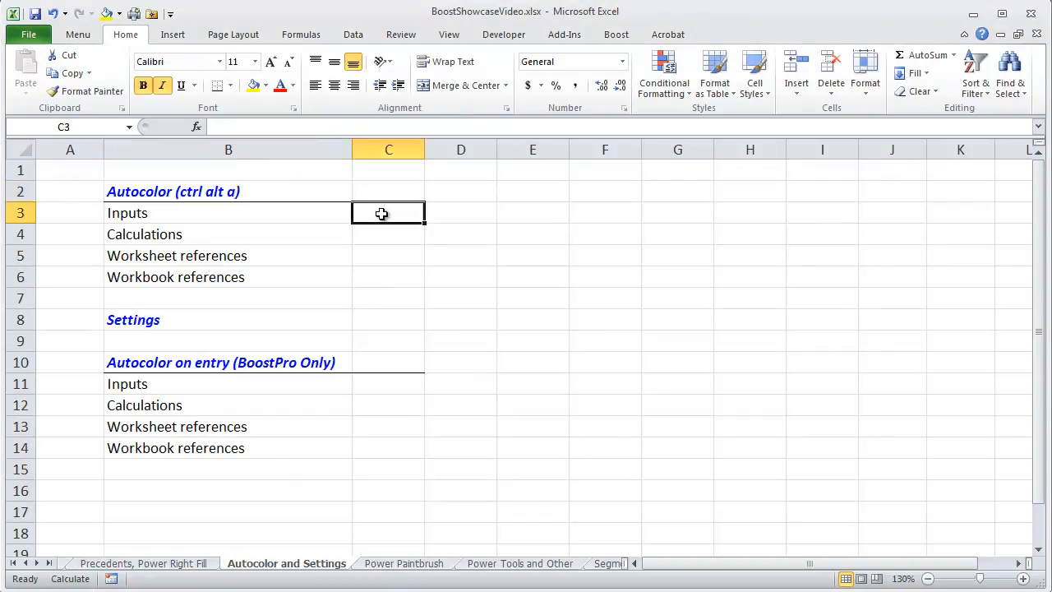
pyautogui.write('100')
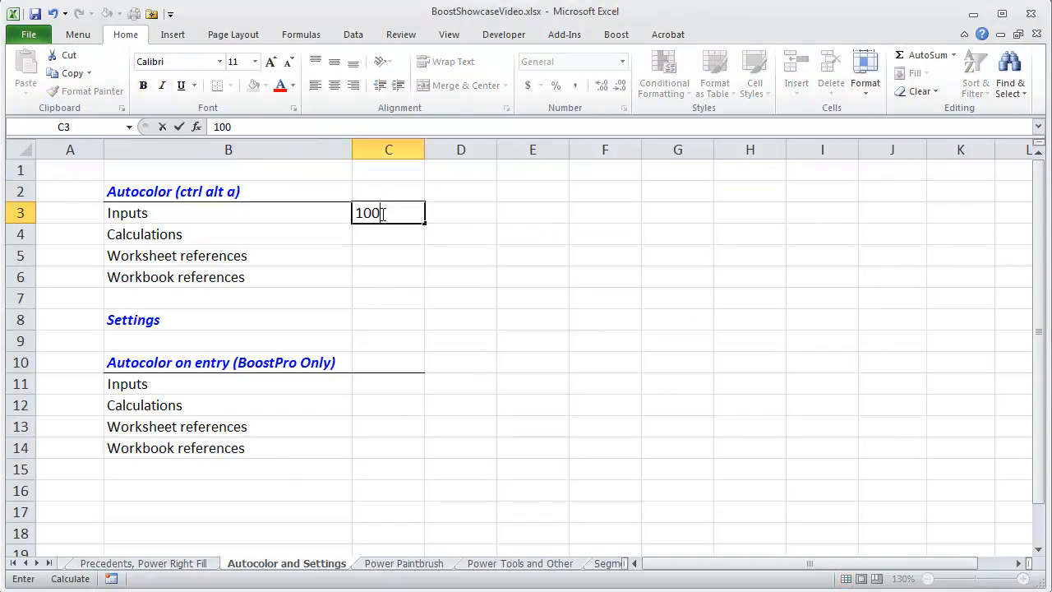
pyautogui.press('Return')
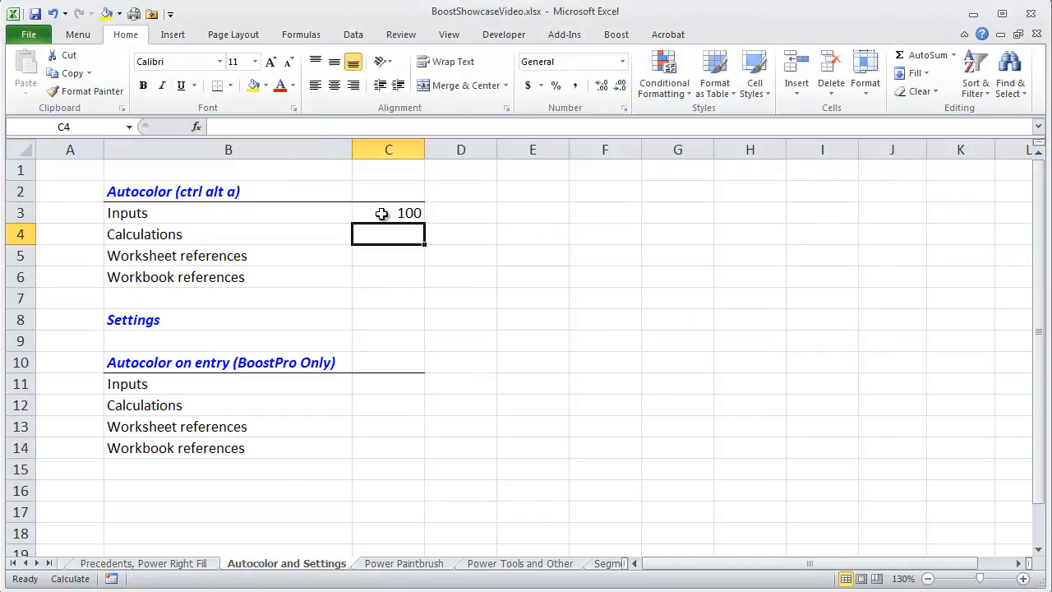
pyautogui.write('=')
pyautogui.click(380, 213)
pyautogui.hotkey('ctrl', 'Return')
# Link the Worksheet references cell C5 to the 2009 revenue on the Precedents, Power Right Fill sheet.
pyautogui.press('Down')
pyautogui.write('=')
pyautogui.hotkey('ctrl', 'pageup')
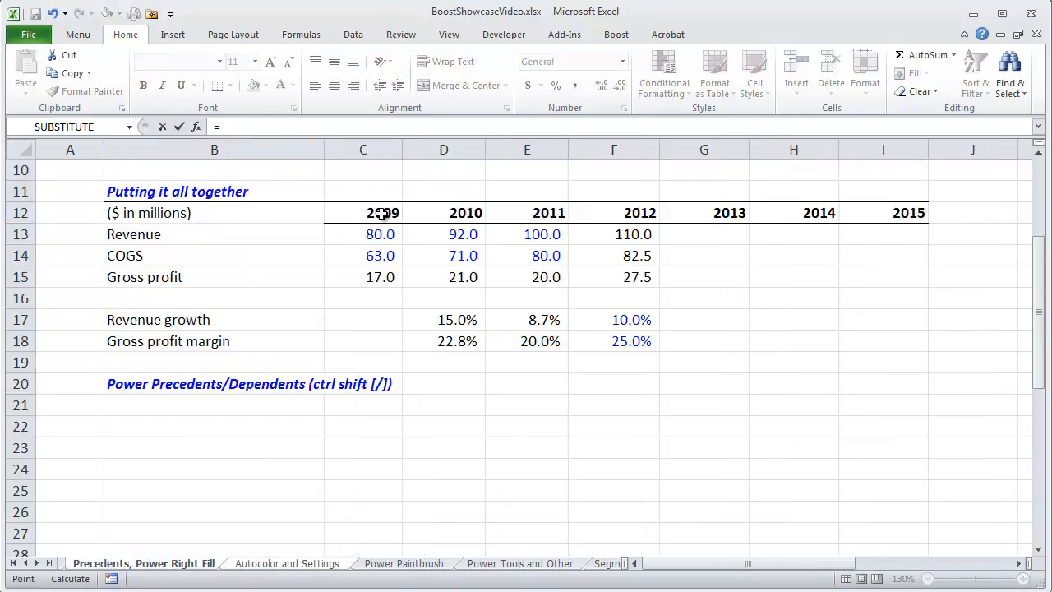
pyautogui.press('Down')
pyautogui.press('Down')
pyautogui.press('Down')
pyautogui.hotkey('ctrl', 'Return')
# Link the Workbook references cell C6 to cell E3 on Sheet1 of Book2.
pyautogui.press('Down')
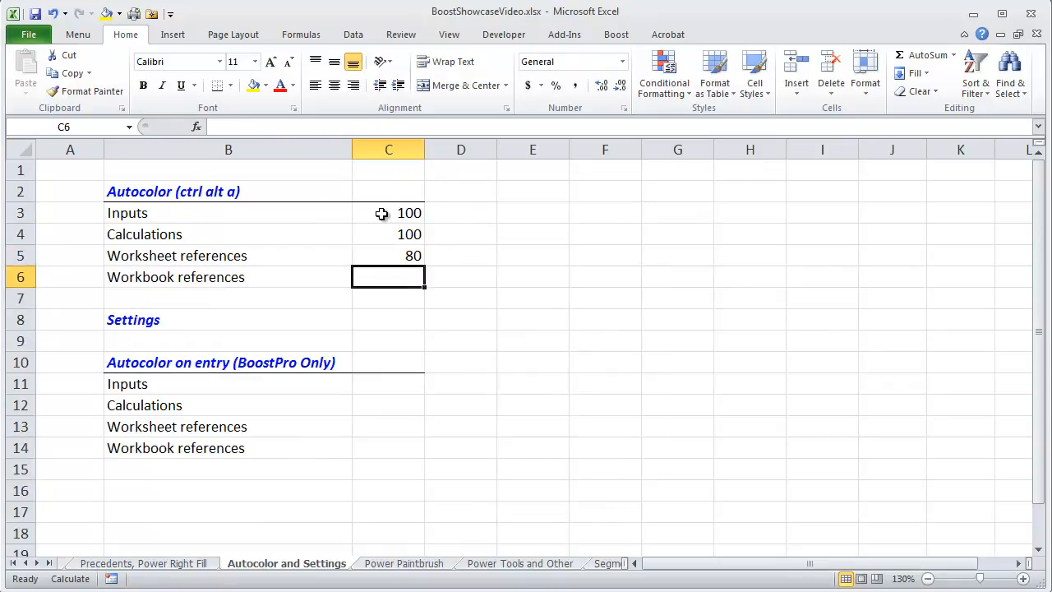
pyautogui.write('=')
pyautogui.hotkey('ctrl', 'Tab')
pyautogui.press('Right')
pyautogui.press('Right')
pyautogui.press('Right')
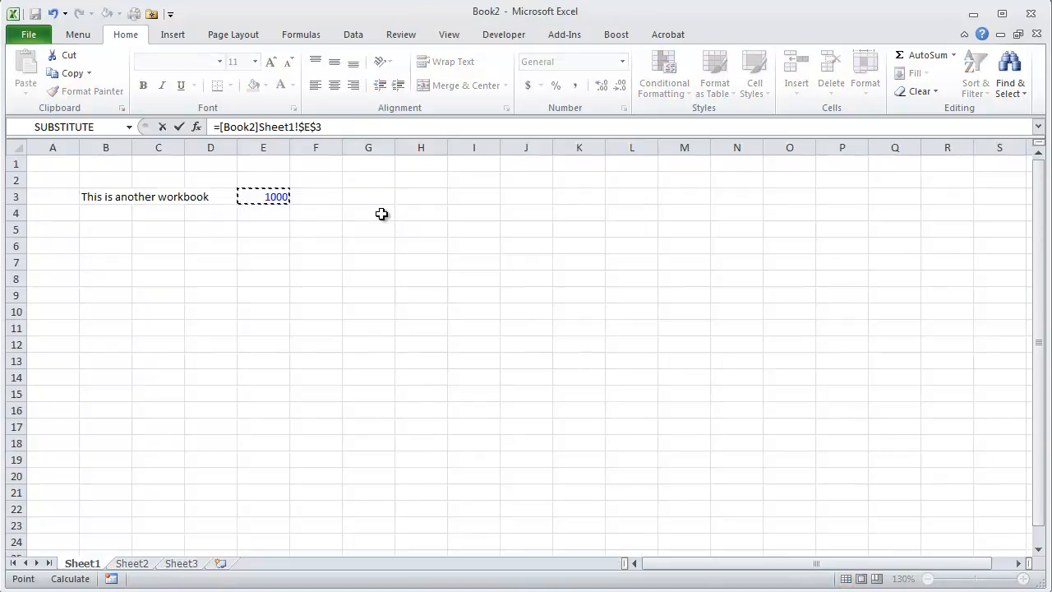
pyautogui.hotkey('ctrl', 'Return')
# Autocolor the four example entries in C3:C6.
pyautogui.click(382, 212)
pyautogui.hotkey('ctrl', 'shift', 'Down')
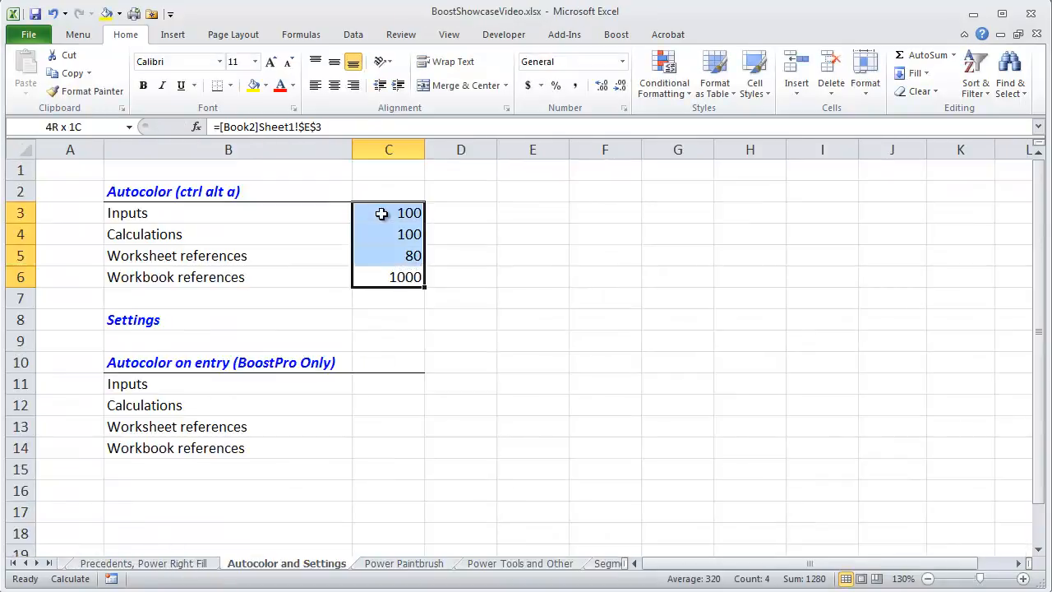
pyautogui.hotkey('ctrl', 'alt', 'a')
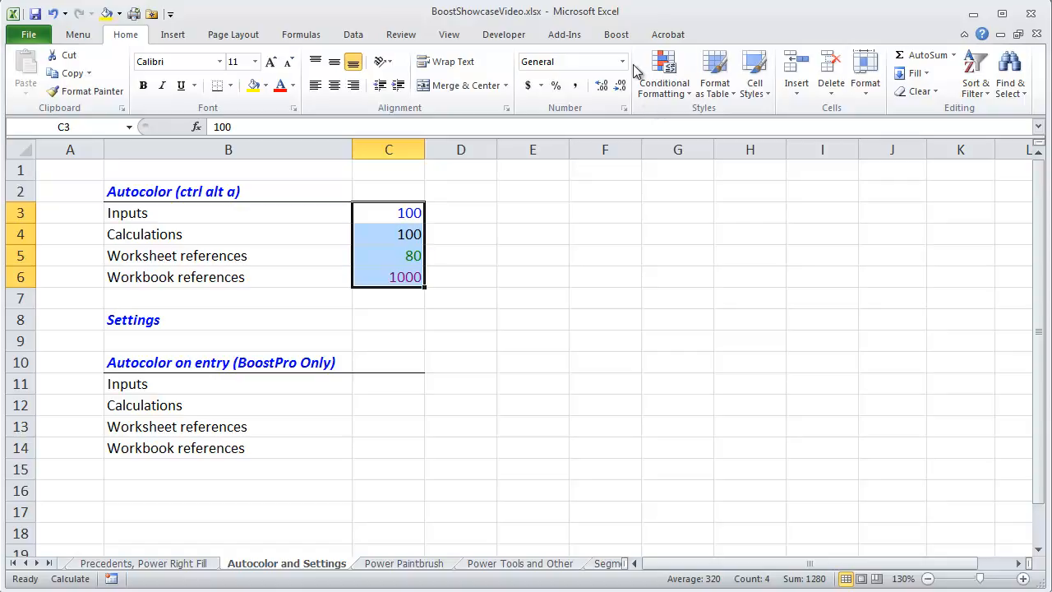
# Set the Boost AutoColor color for the Inputs entry type to yellow and apply the settings.
pyautogui.click(615, 34)
pyautogui.click(601, 86)
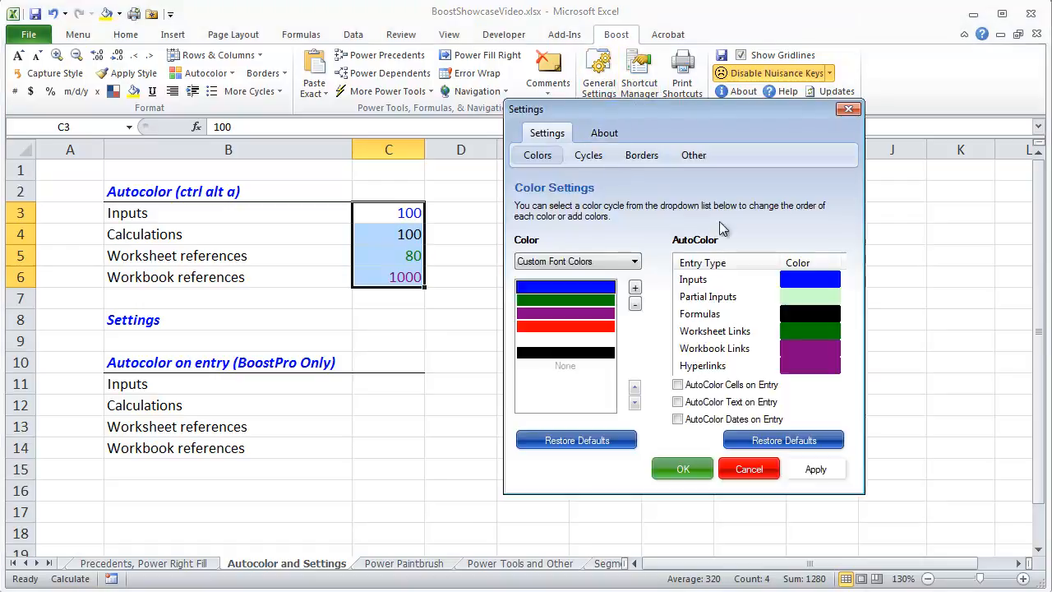
pyautogui.click(822, 284)
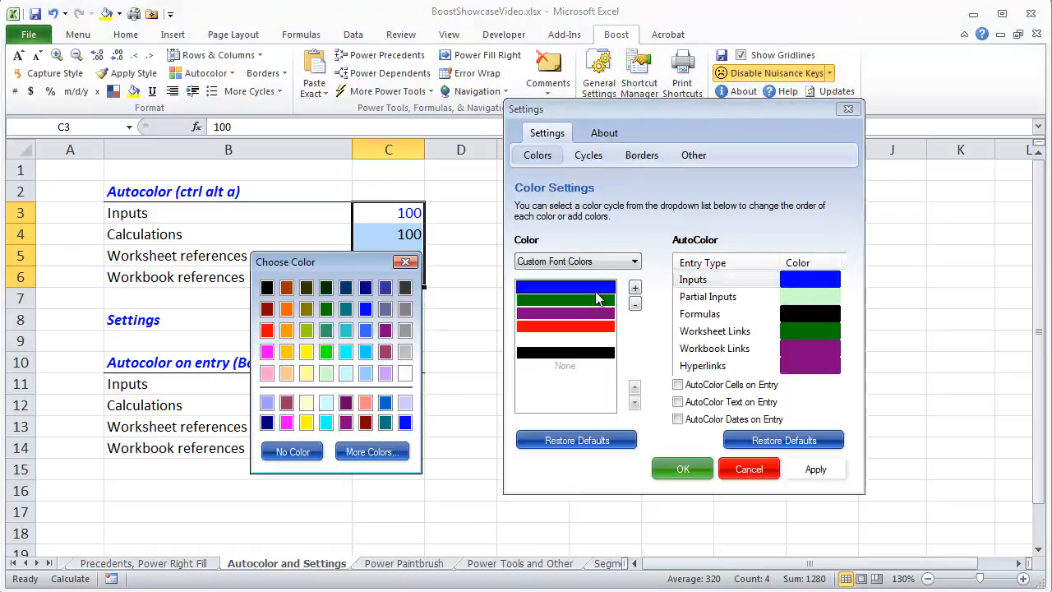
pyautogui.click(305, 422)
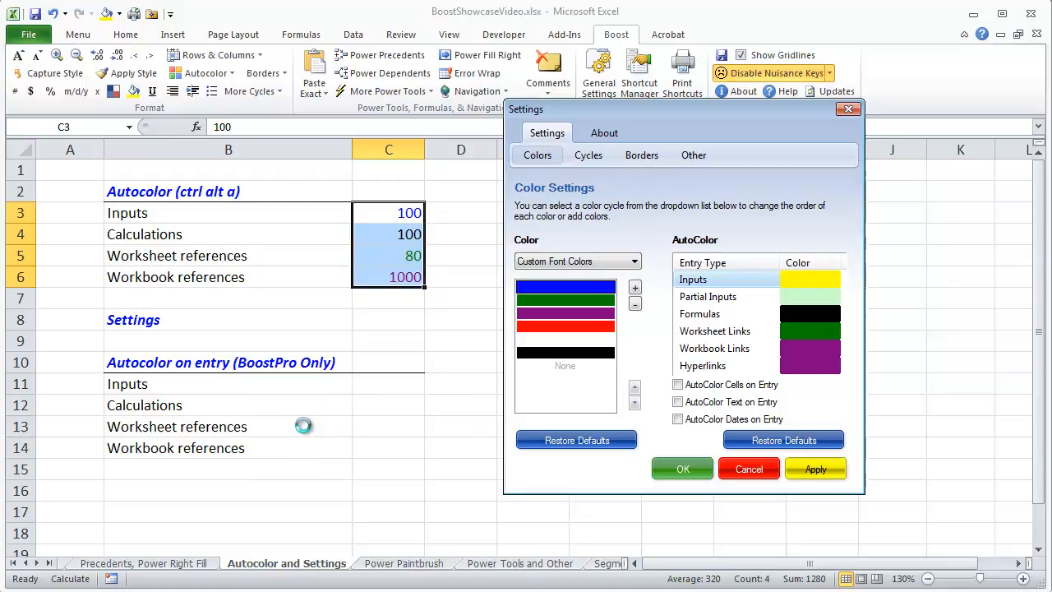
pyautogui.click(810, 471)
pyautogui.click(681, 470)
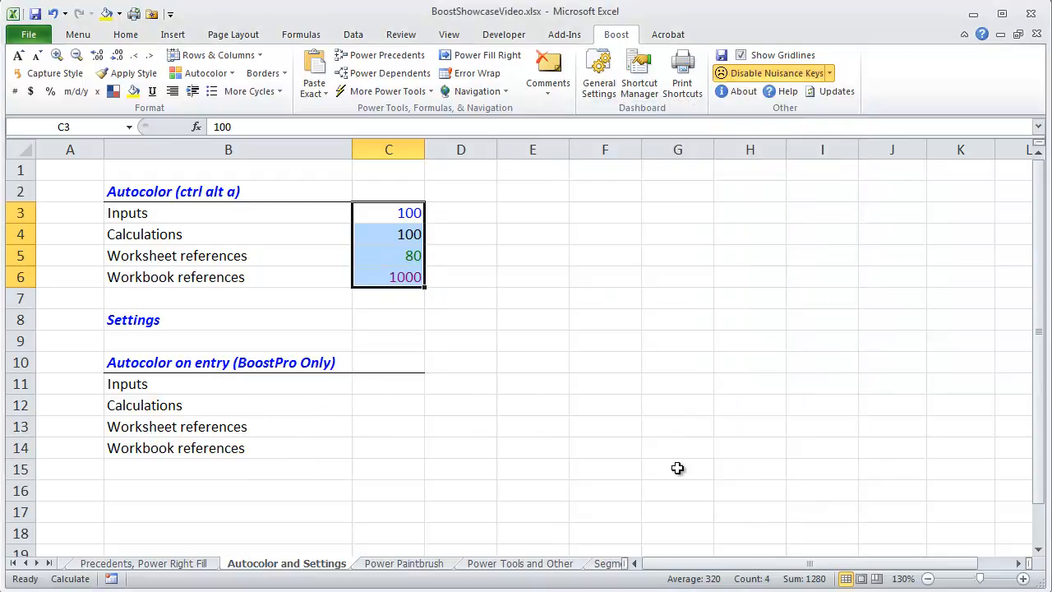
# Autocolor the example entries in C3:C6 again with the changed color settings.
pyautogui.hotkey('ctrl', 'alt', 'a')
pyautogui.press('Down')
pyautogui.press('Down')
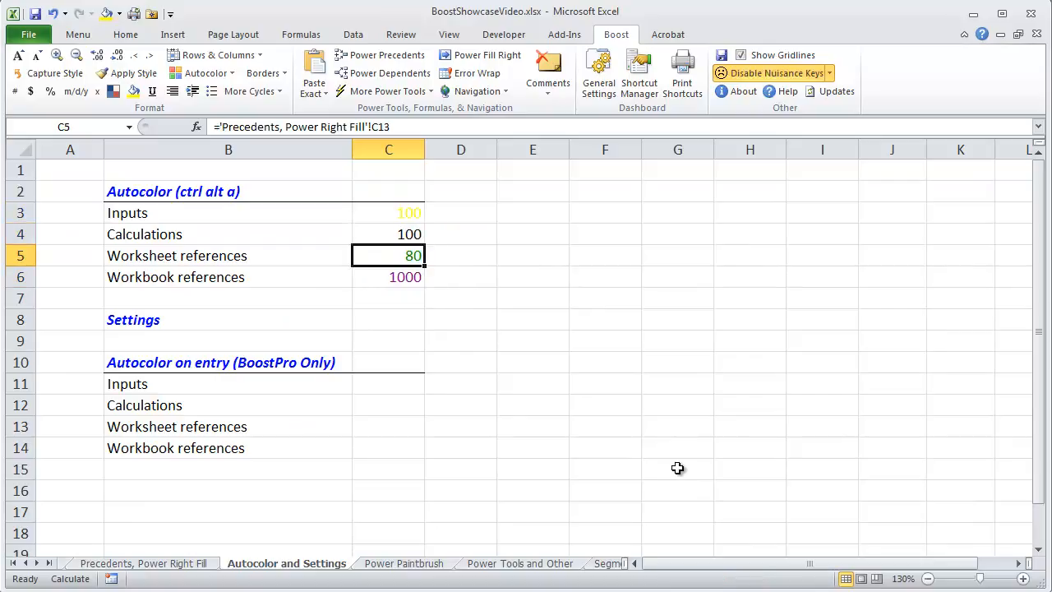
# Enable AutoColor Cells on Entry in the Boost general settings and apply it.
pyautogui.click(604, 87)
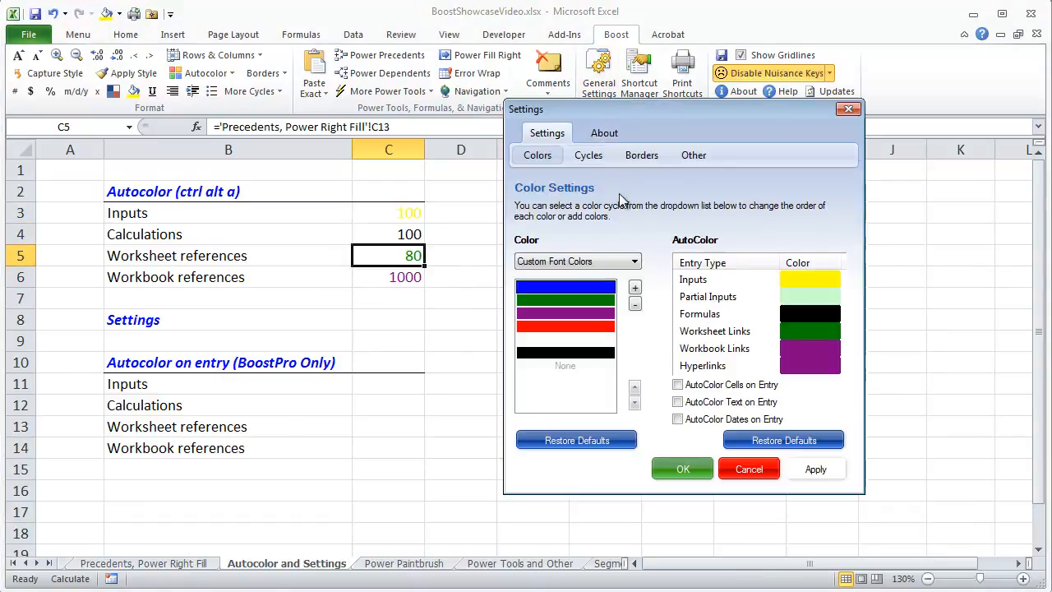
pyautogui.click(677, 384)
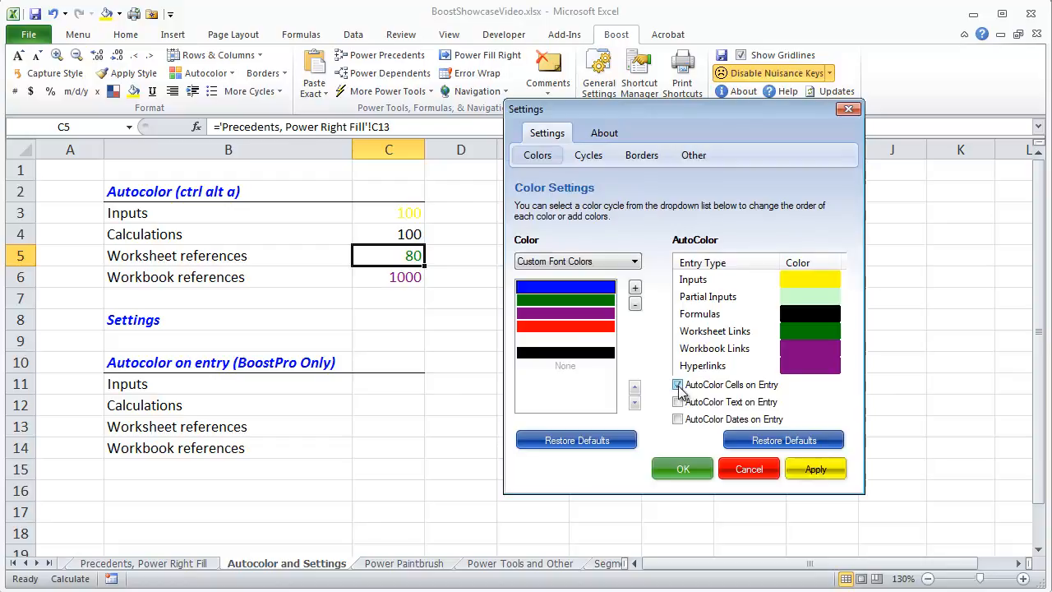
pyautogui.click(812, 477)
pyautogui.click(678, 468)
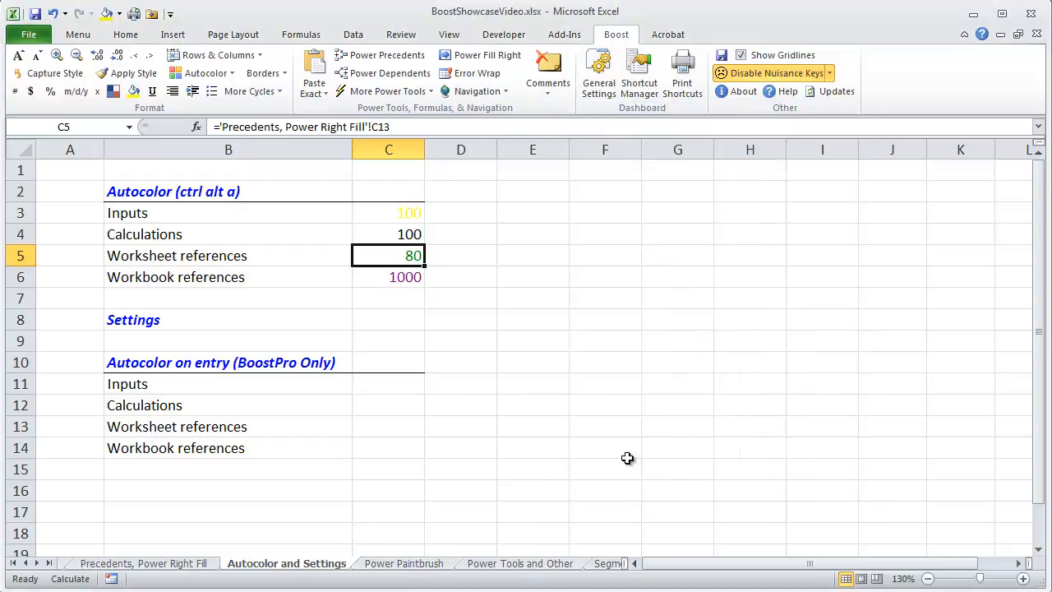
# Enter 100 in C11 as the Inputs example and a formula referencing C11 in C12 as the Calculations example.
pyautogui.click(406, 386)
pyautogui.write('100')
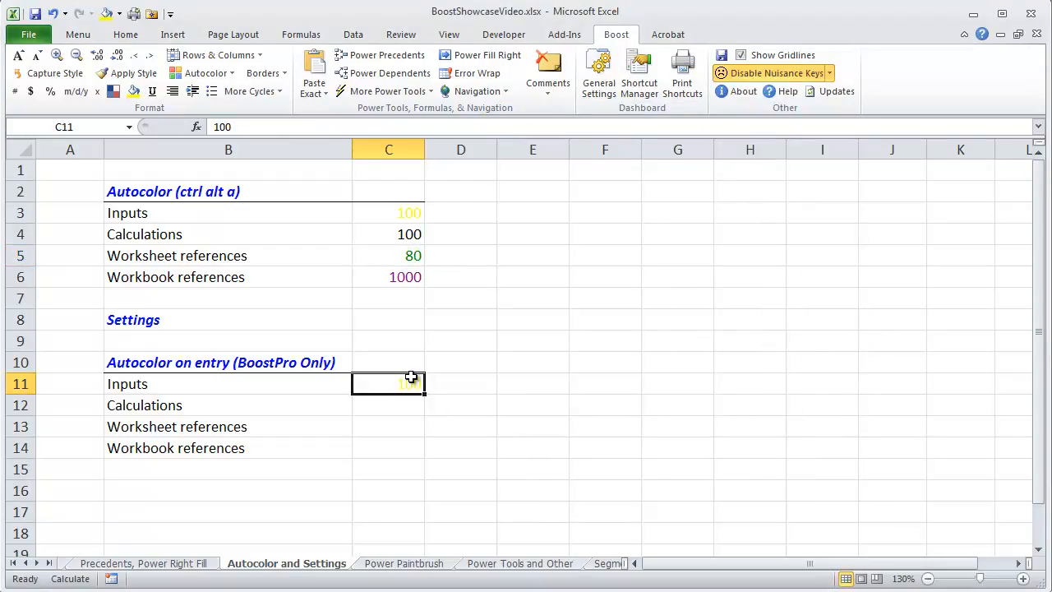
pyautogui.press('Return')
pyautogui.write('=')
pyautogui.click(411, 376)
pyautogui.press('Return')
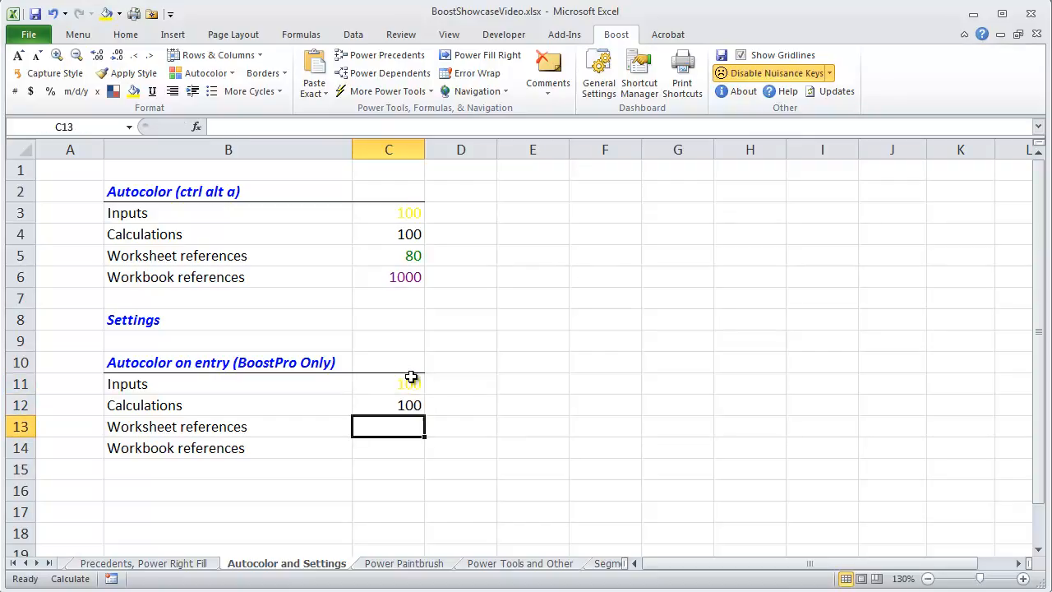
# Link the Worksheet references cell C13 to the 2009 revenue in C13 on the Precedents, Power Right Fill sheet.
pyautogui.write('=')
pyautogui.hotkey('ctrl', 'pageup')
pyautogui.press('Down')
pyautogui.press('Down')
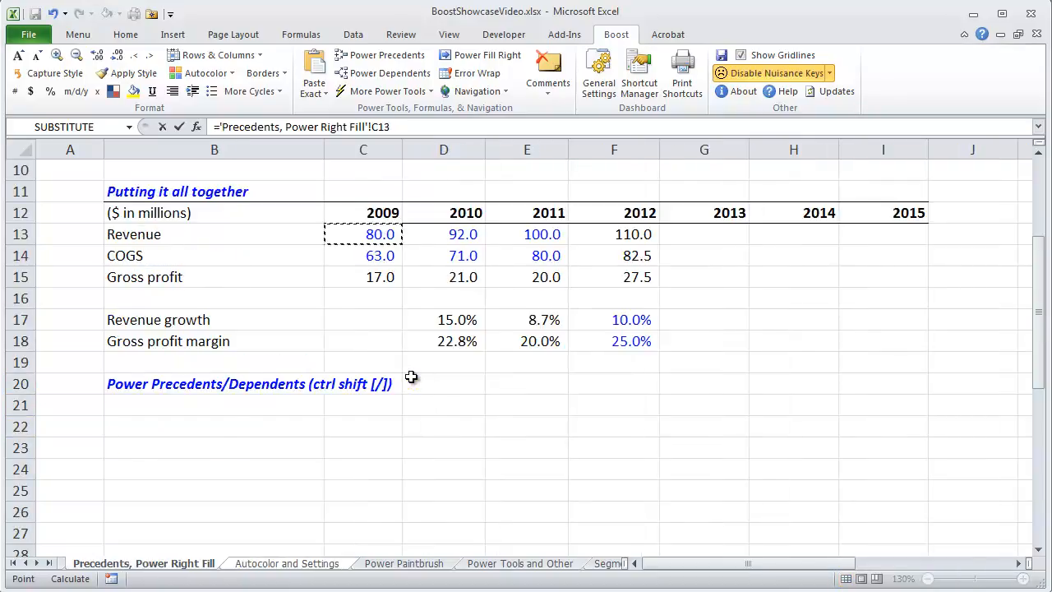
pyautogui.press('Return')
# Link the Workbook references cell C14 to cell E3 on Sheet1 of Book2.
pyautogui.write('=')
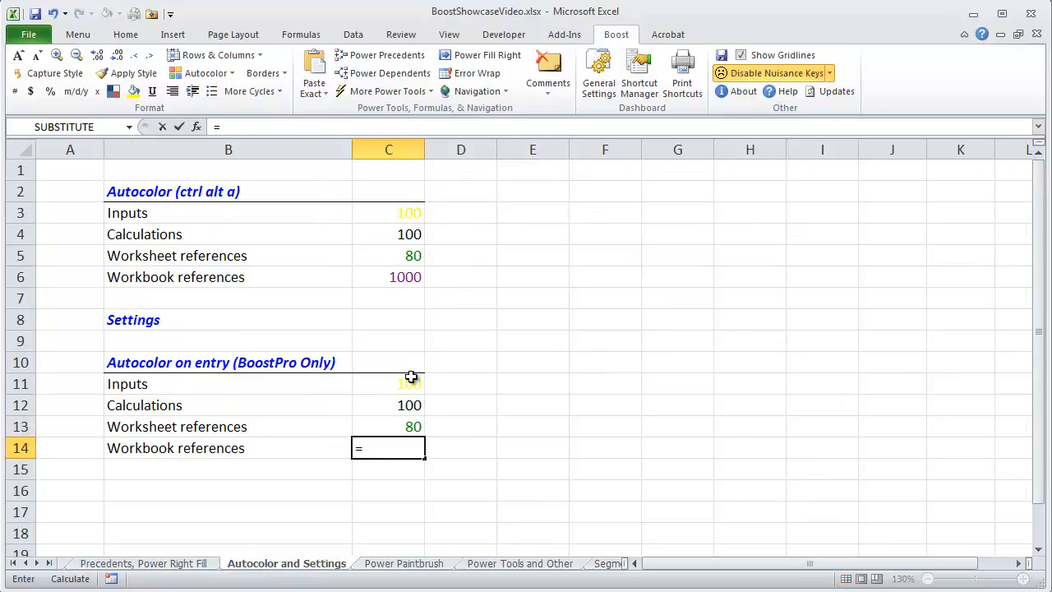
pyautogui.hotkey('ctrl', 'Tab')
pyautogui.press('Right')
pyautogui.press('Down')
pyautogui.press('Down')
pyautogui.press('Right')
pyautogui.press('Right')
pyautogui.press('Right')
pyautogui.press('Return')
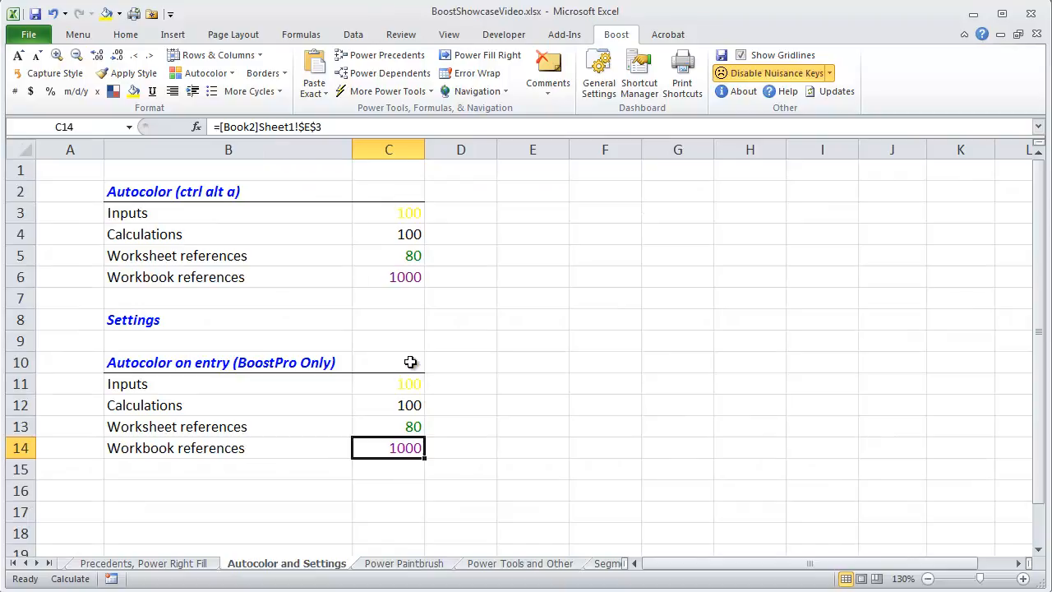
# On the Power Paintbrush sheet, capture the date, operating data and special items formats from C4:C6 as custom cycle styles.
pyautogui.click(423, 564)
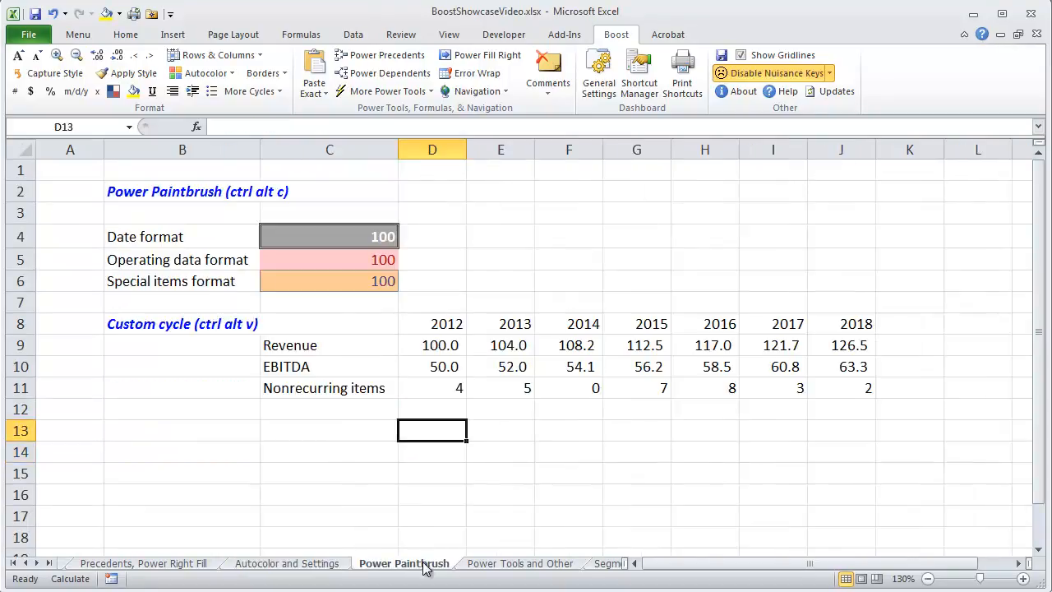
pyautogui.click(349, 236)
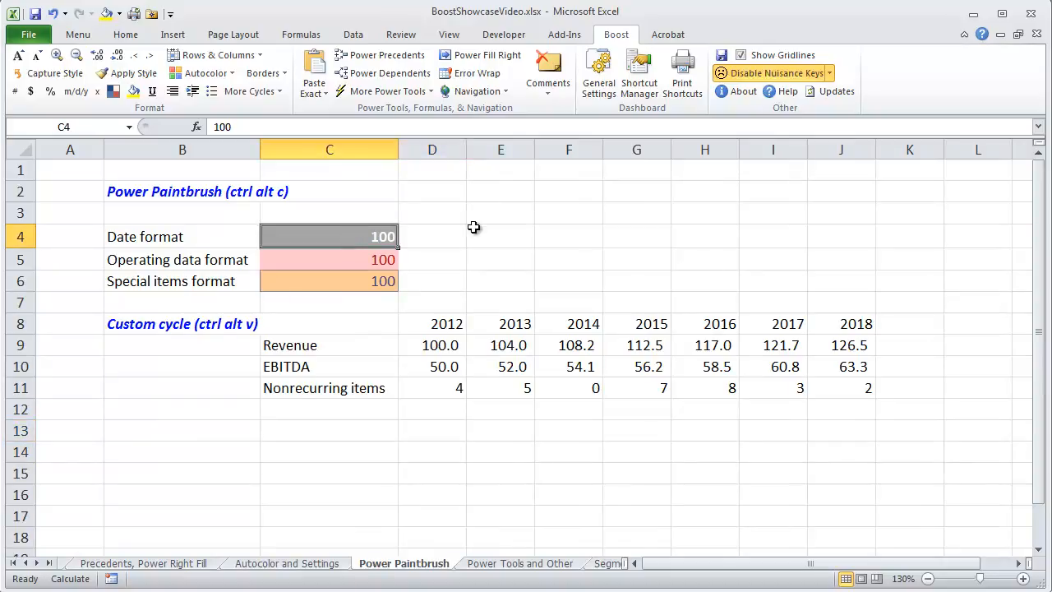
pyautogui.hotkey('ctrl', 'alt', 'c')
pyautogui.press('Down')
pyautogui.press('Down')
# Cycle the captured styles on the year headers D8:J8 until they carry the gray date format.
pyautogui.press('Right')
pyautogui.press('Down')
pyautogui.press('Down')
pyautogui.hotkey('ctrl', 'shift', 'Right')
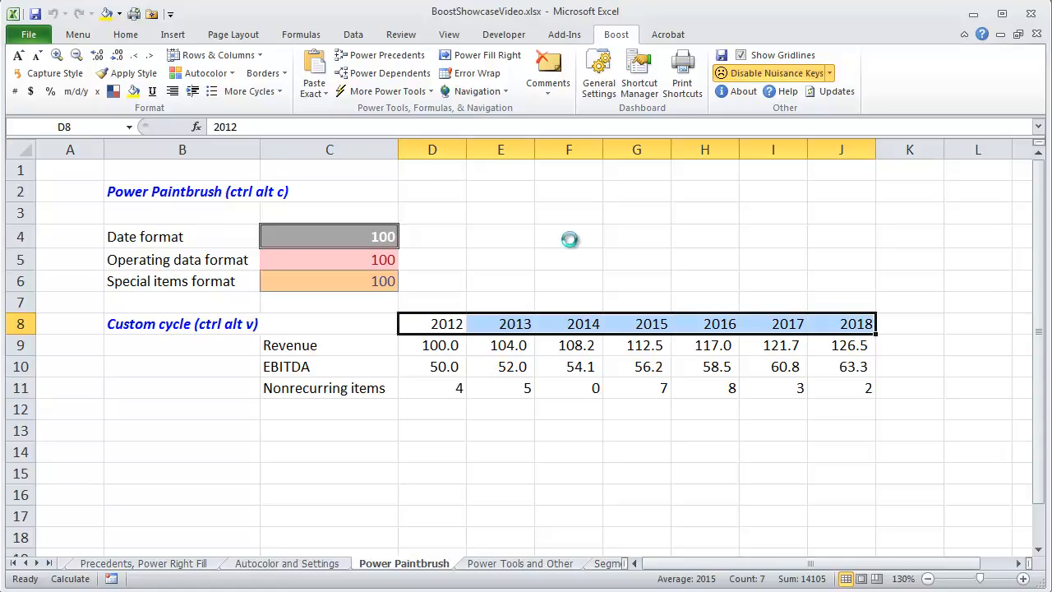
pyautogui.hotkey('ctrl', 'alt', 'v')
pyautogui.hotkey('ctrl', 'alt', 'v')
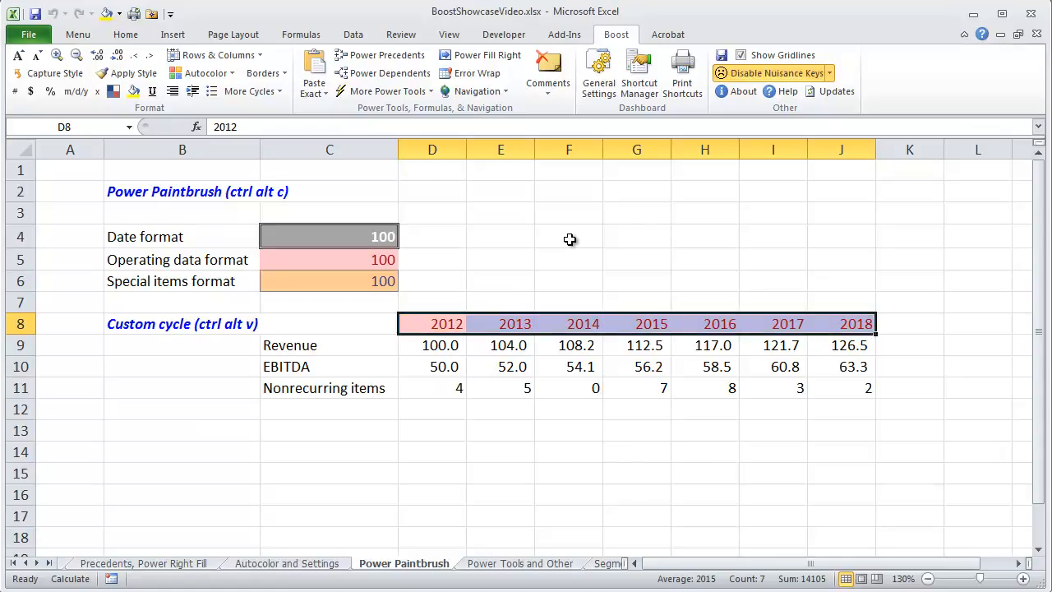
pyautogui.hotkey('ctrl', 'alt', 'v')
# Apply the captured operating data format to the Revenue and EBITDA figures in D9:J10.
pyautogui.press('Down')
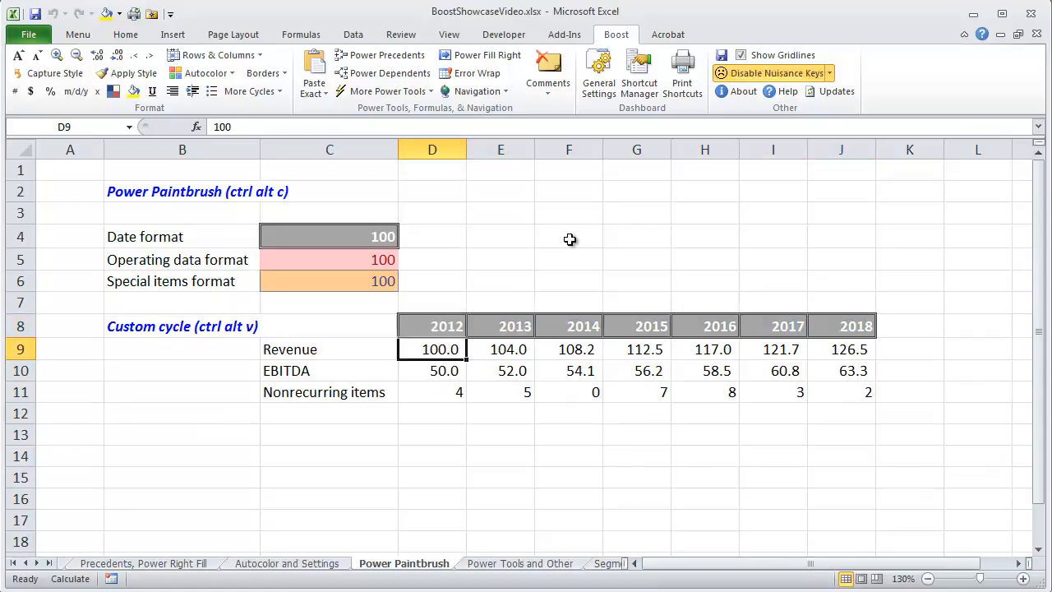
pyautogui.hotkey('shift', 'Down')
pyautogui.hotkey('ctrl', 'shift', 'Right')
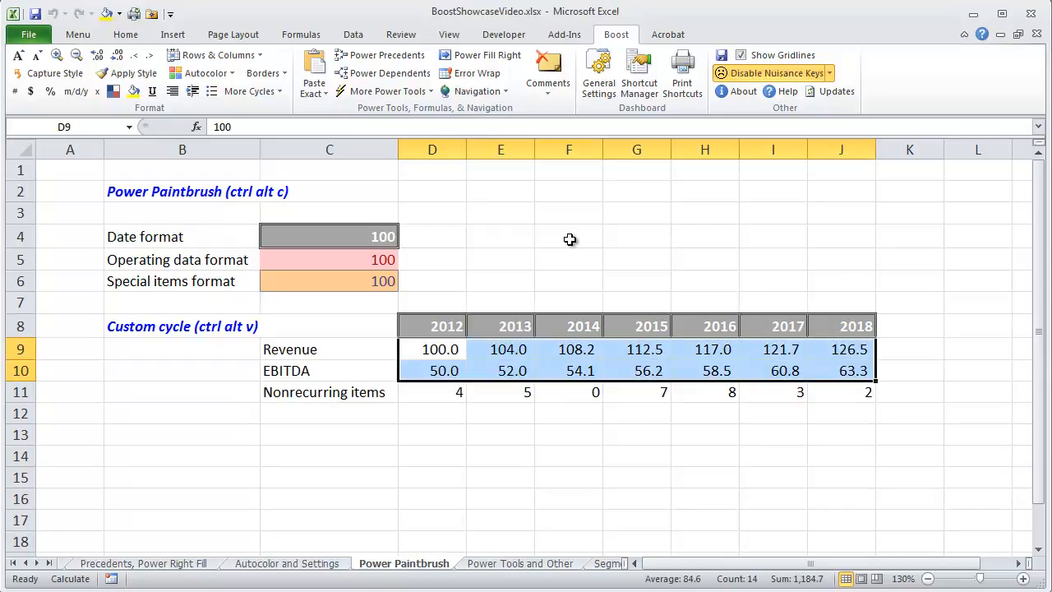
pyautogui.hotkey('ctrl', 'alt', 'v')
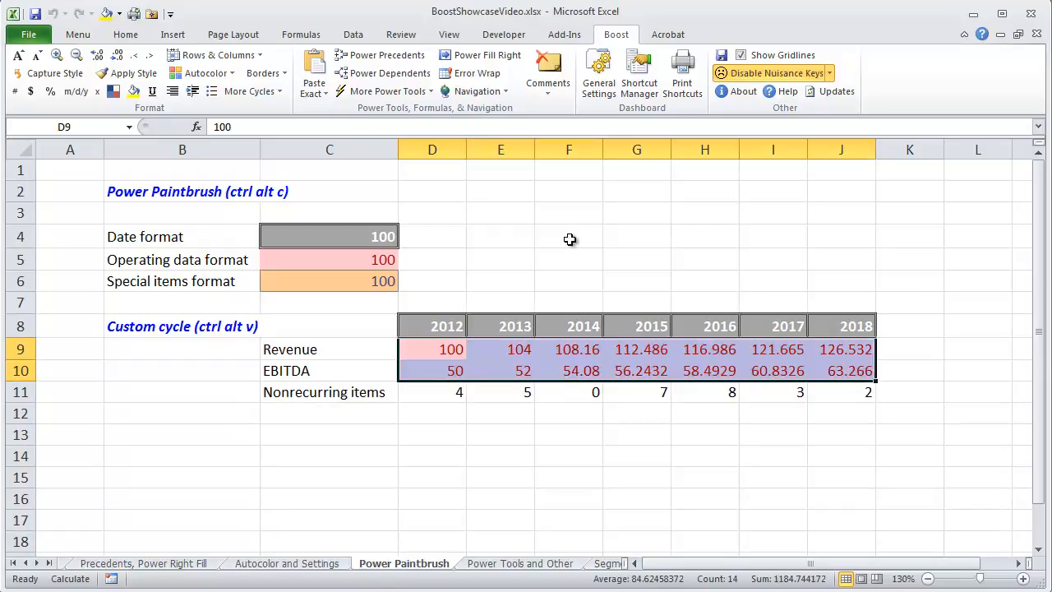
# Cycle the captured styles on the Nonrecurring items in D11:J11 to the orange special items format.
pyautogui.press('Down')
pyautogui.press('Down')
pyautogui.hotkey('ctrl', 'shift', 'Right')
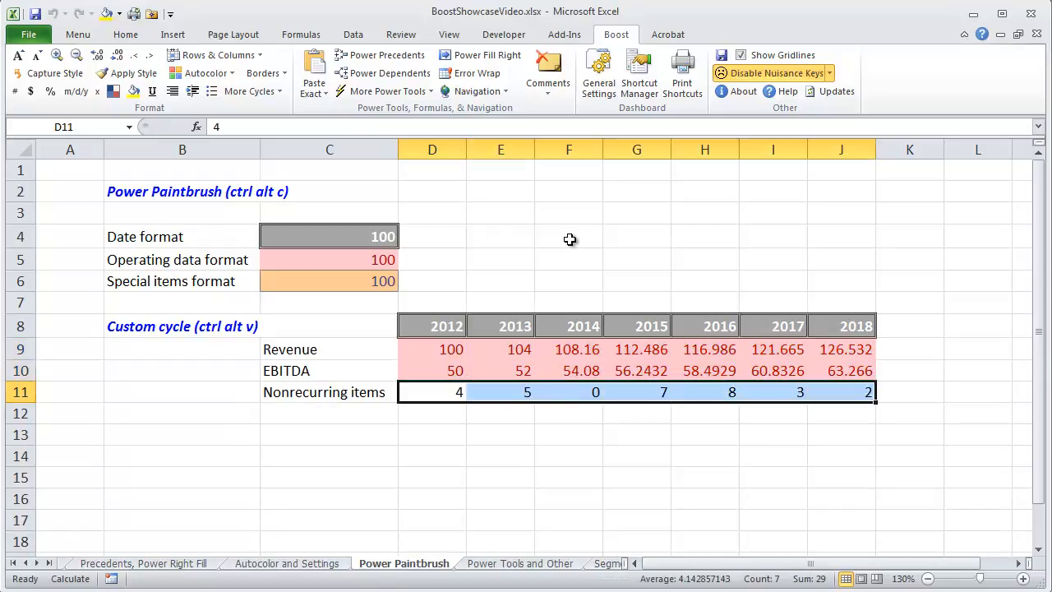
pyautogui.hotkey('ctrl', 'alt', 'v')
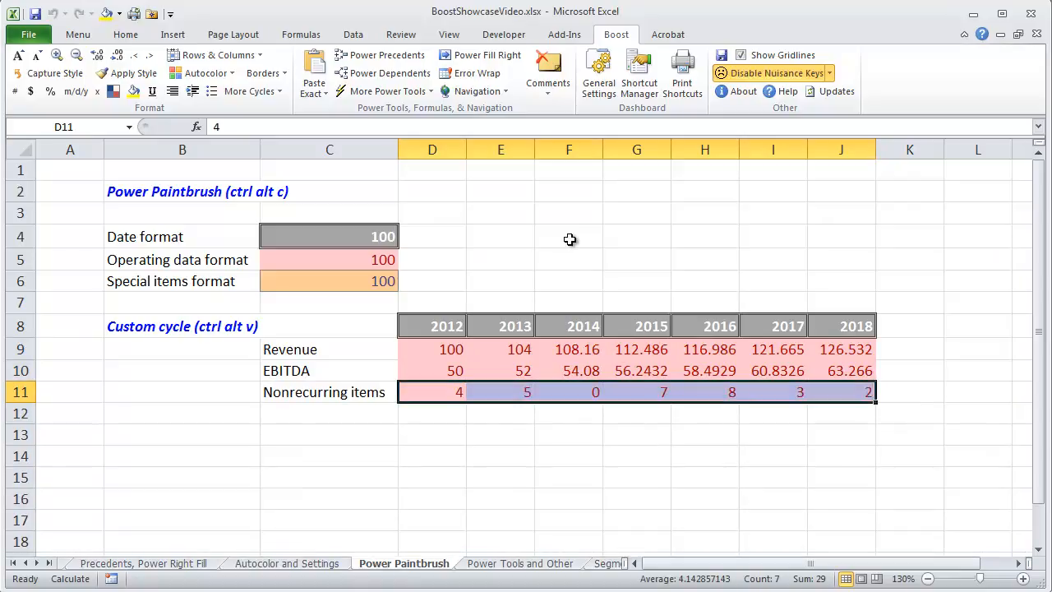
pyautogui.hotkey('ctrl', 'alt', 'v')
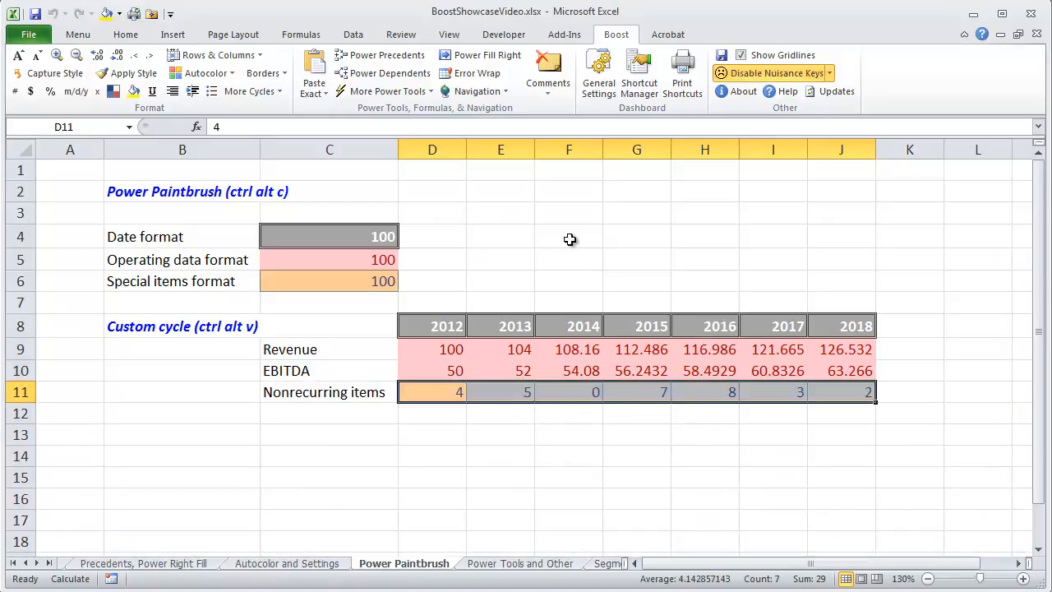
pyautogui.press('Left')
pyautogui.press('Left')
pyautogui.press('Down')
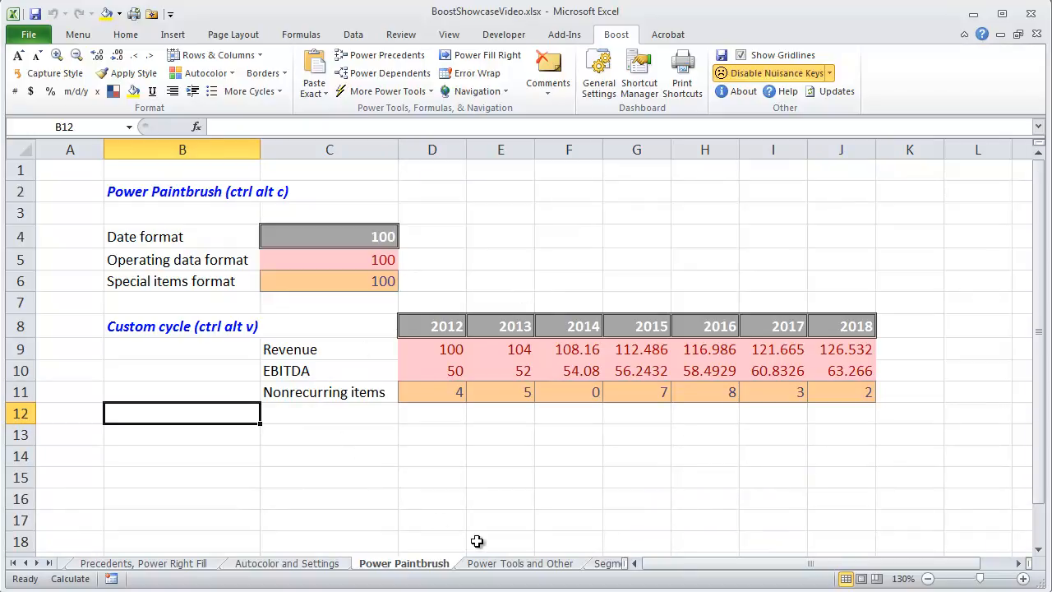
# Toggle the gridlines on and off repeatedly on the Power Tools and Other sheet, ending with them hidden.
pyautogui.click(508, 565)
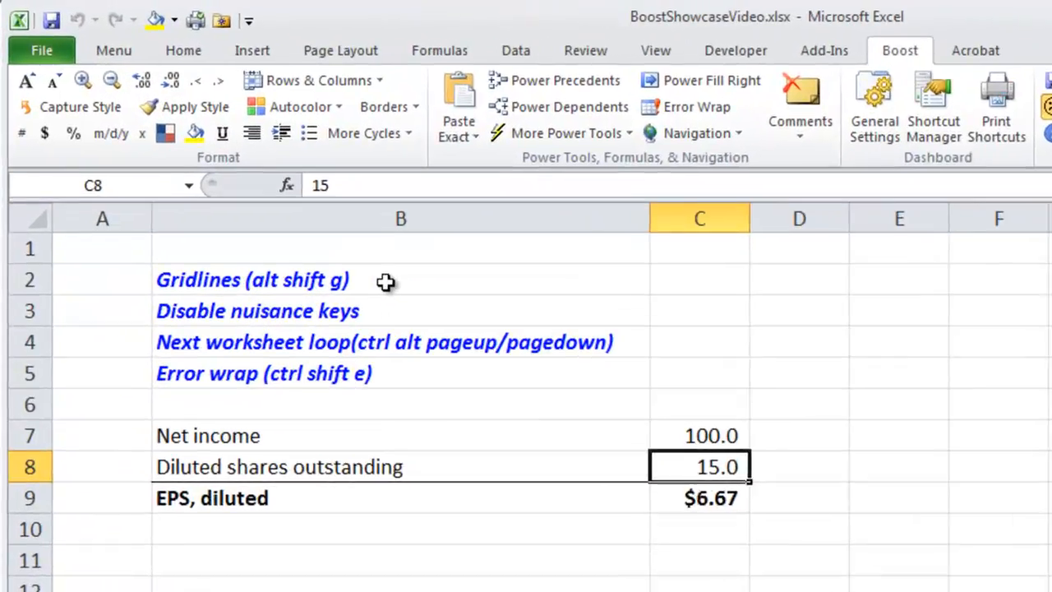
pyautogui.click(385, 282)
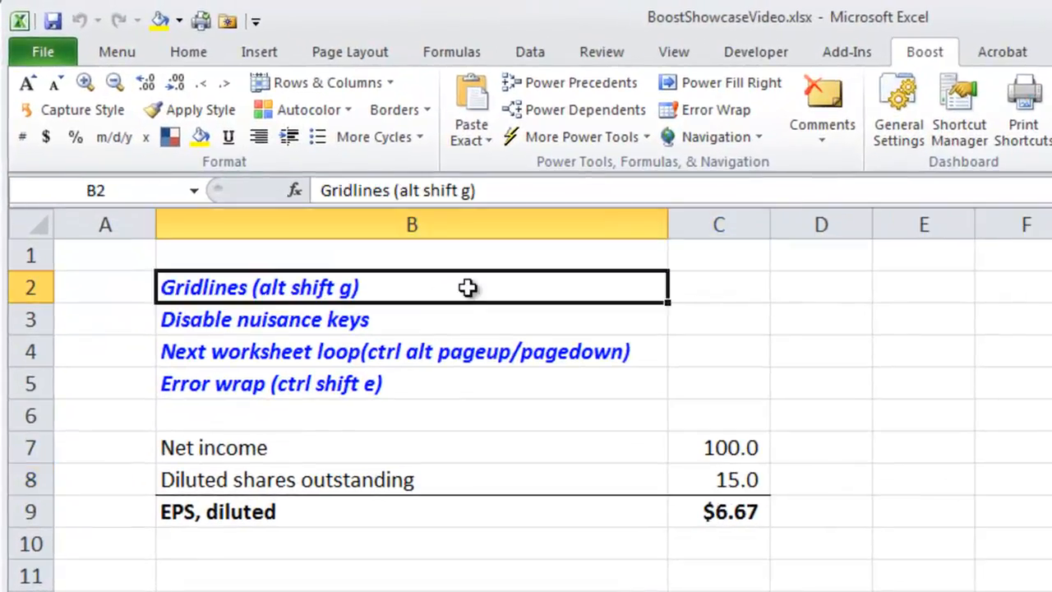
pyautogui.hotkey('alt', 'shift', 'g')
pyautogui.hotkey('alt', 'shift', 'g')
pyautogui.hotkey('alt', 'shift', 'g')
pyautogui.hotkey('alt', 'shift', 'g')
pyautogui.hotkey('alt', 'shift', 'g')
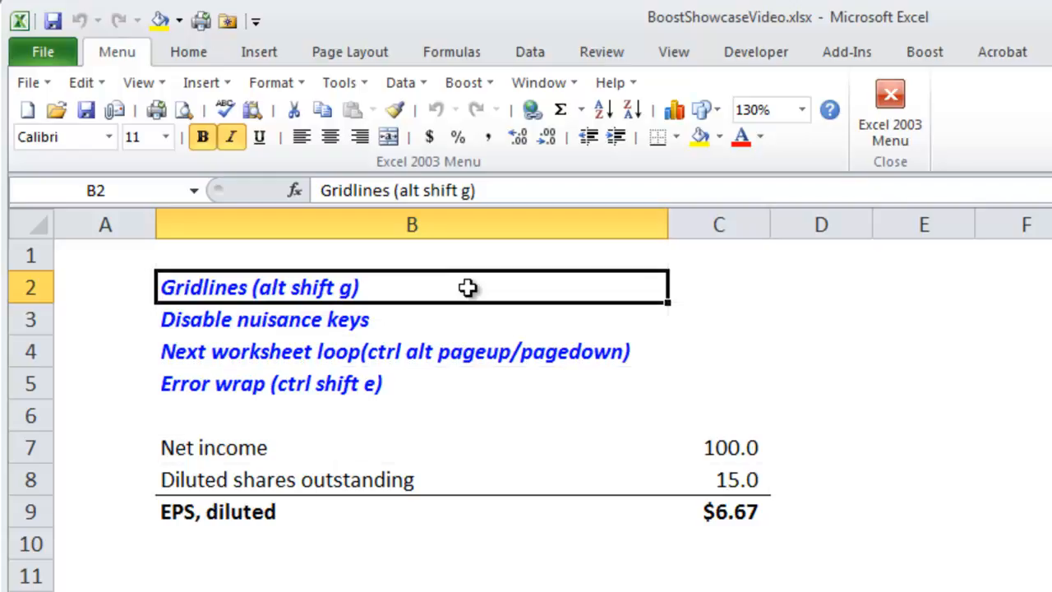
# Review which keys the Boost Disable Nuisance Keys option covers.
pyautogui.press('Down')
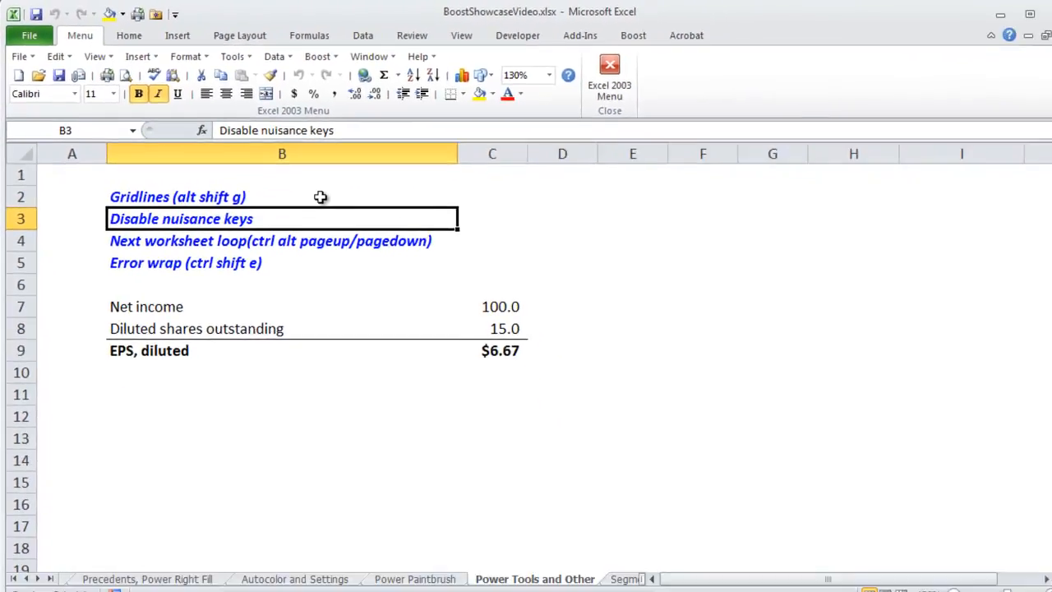
pyautogui.click(617, 34)
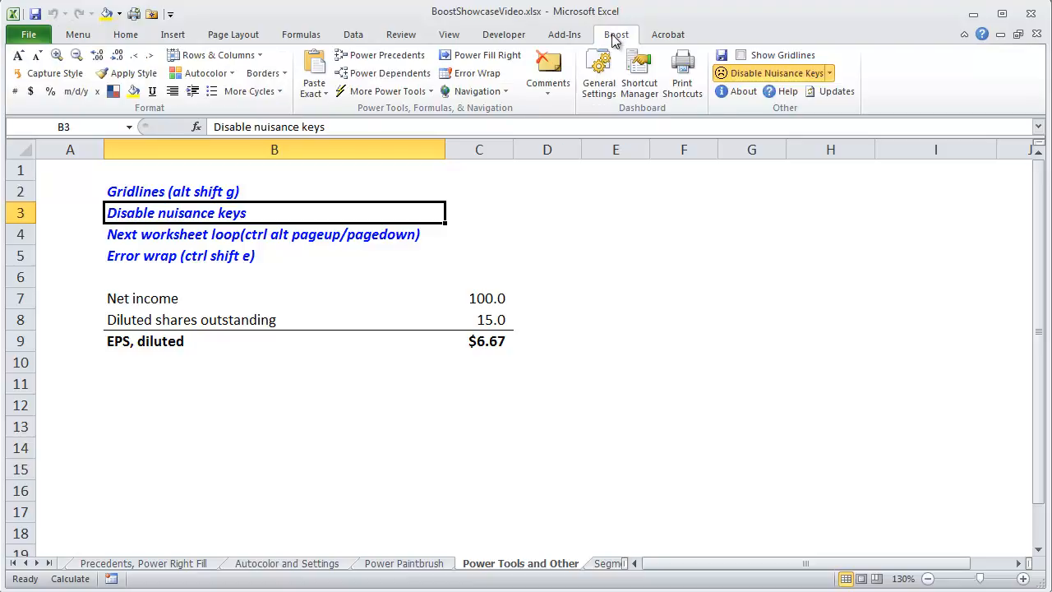
pyautogui.click(829, 75)
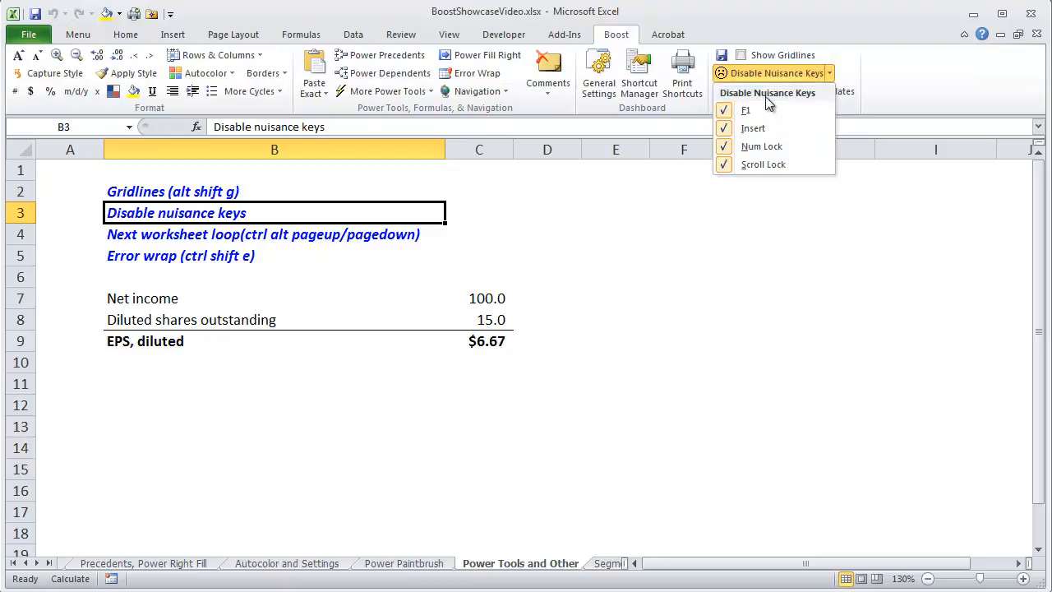
pyautogui.click(496, 230)
# Loop forward through the workbook's worksheets with Boost's next worksheet command, wrapping around and ending on Power Tools and Other.
pyautogui.click(245, 237)
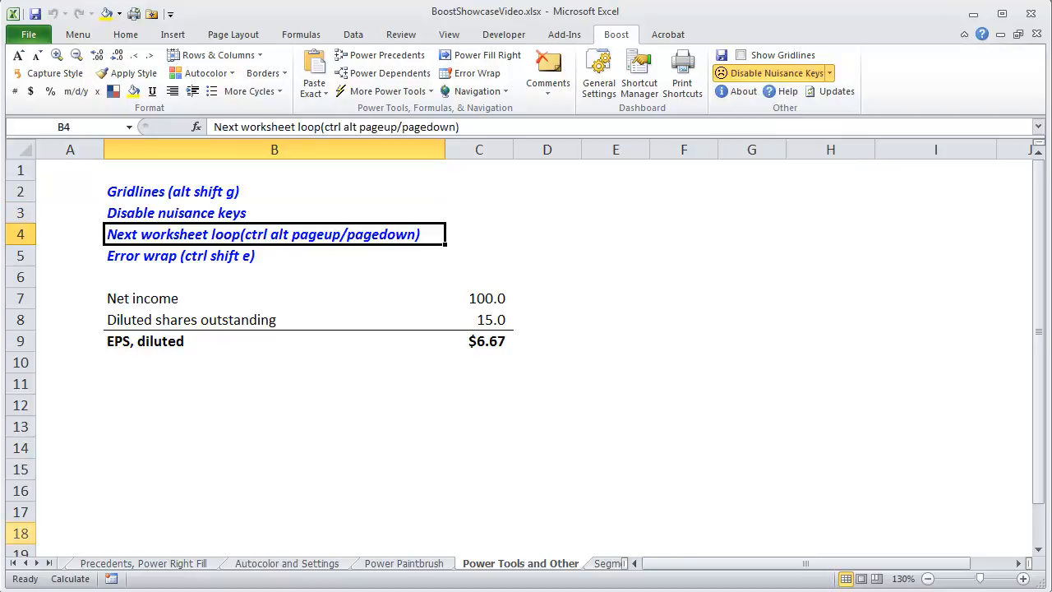
pyautogui.hotkey('ctrl', 'alt', 'pagedown')
pyautogui.hotkey('ctrl', 'alt', 'pagedown')
pyautogui.hotkey('ctrl', 'alt', 'pagedown')
pyautogui.hotkey('ctrl', 'alt', 'pagedown')
pyautogui.hotkey('ctrl', 'alt', 'pagedown')
pyautogui.hotkey('ctrl', 'alt', 'pagedown')
pyautogui.hotkey('ctrl', 'alt', 'pagedown')
pyautogui.hotkey('ctrl', 'alt', 'pagedown')
pyautogui.hotkey('ctrl', 'alt', 'pagedown')
pyautogui.hotkey('ctrl', 'alt', 'pagedown')
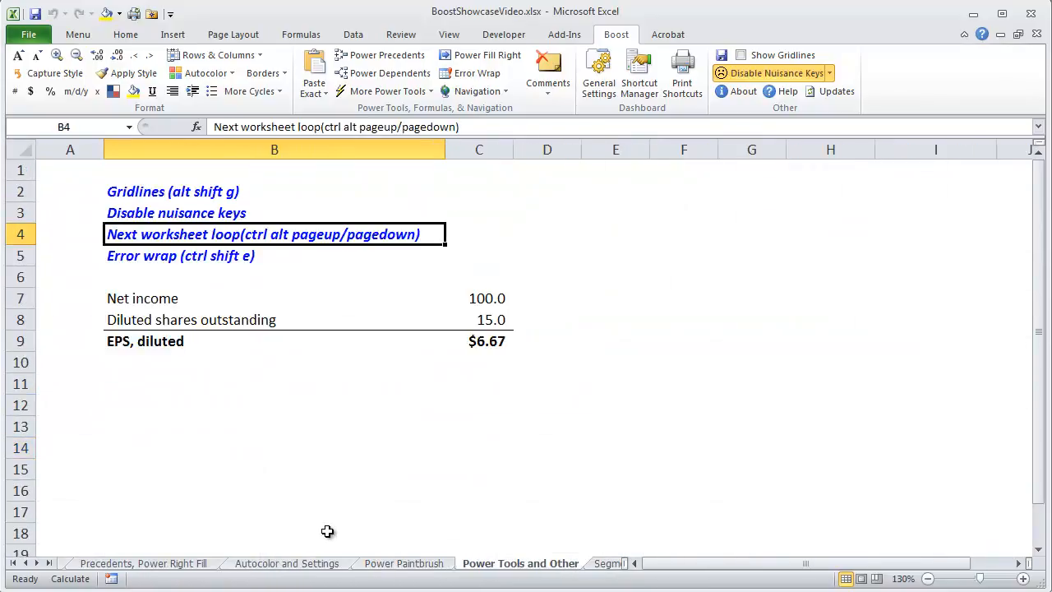
pyautogui.hotkey('ctrl', 'alt', 'pagedown')
pyautogui.hotkey('ctrl', 'alt', 'pagedown')
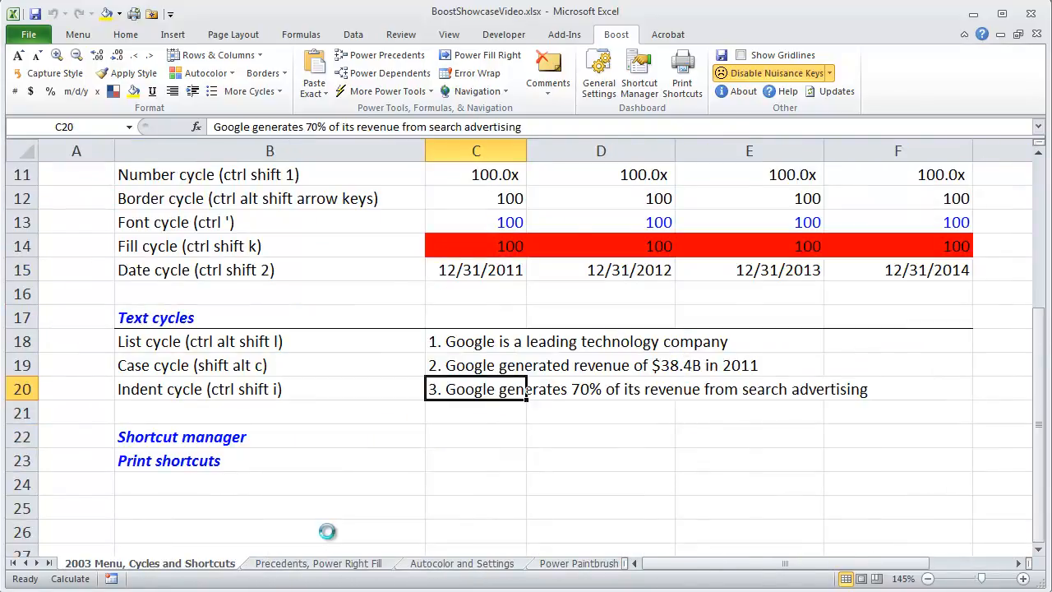
pyautogui.hotkey('ctrl', 'alt', 'pagedown')
pyautogui.hotkey('ctrl', 'alt', 'pagedown')
pyautogui.hotkey('ctrl', 'alt', 'pagedown')
pyautogui.hotkey('ctrl', 'alt', 'pagedown')
pyautogui.hotkey('ctrl', 'alt', 'pagedown')
pyautogui.hotkey('ctrl', 'alt', 'pagedown')
pyautogui.hotkey('ctrl', 'alt', 'pagedown')
pyautogui.hotkey('ctrl', 'alt', 'pagedown')
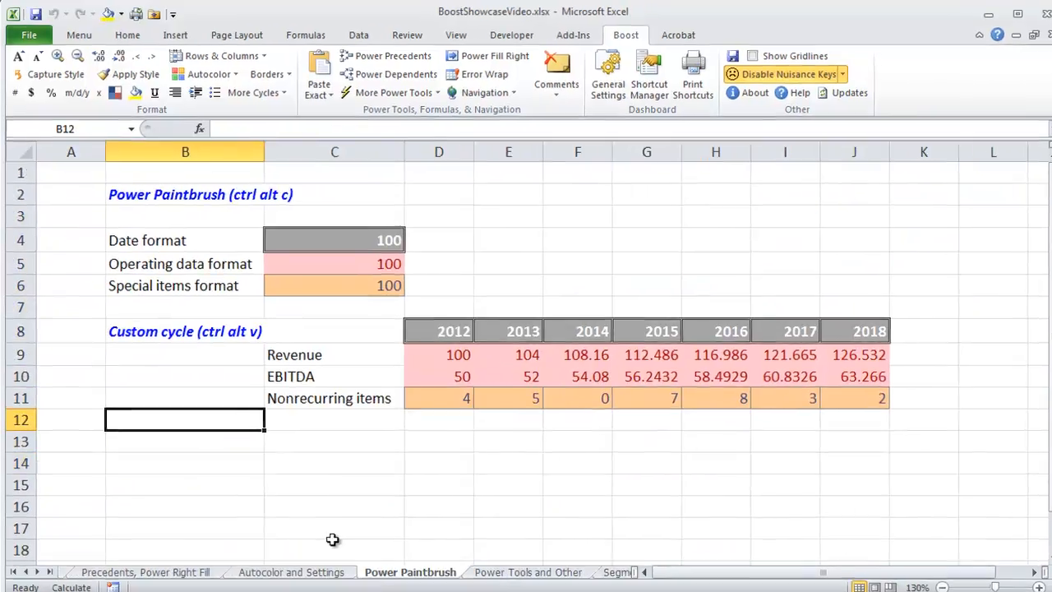
pyautogui.hotkey('ctrl', 'alt', 'pagedown')
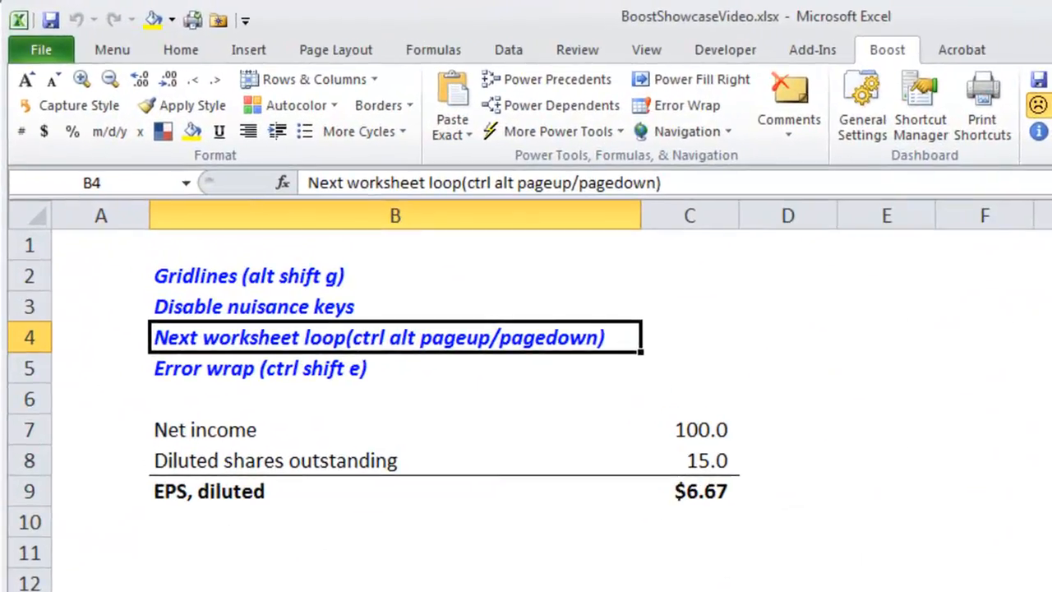
# Clear the diluted shares outstanding value in C8 so the EPS formula divides by an empty cell.
pyautogui.press('Down')
pyautogui.press('Down')
pyautogui.press('Right')
pyautogui.press('Down')
pyautogui.press('Down')
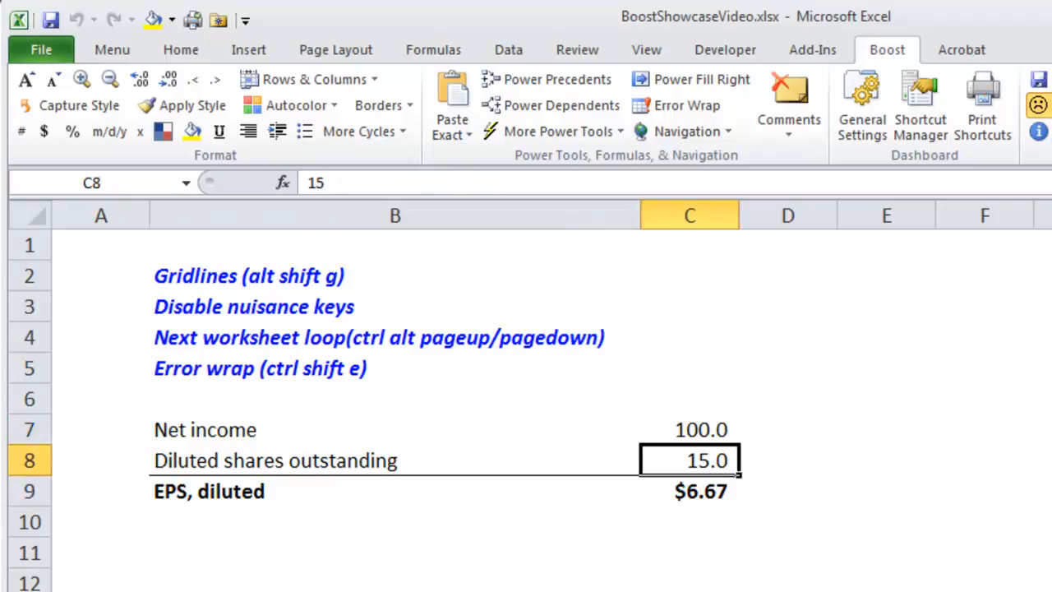
pyautogui.press('Delete')
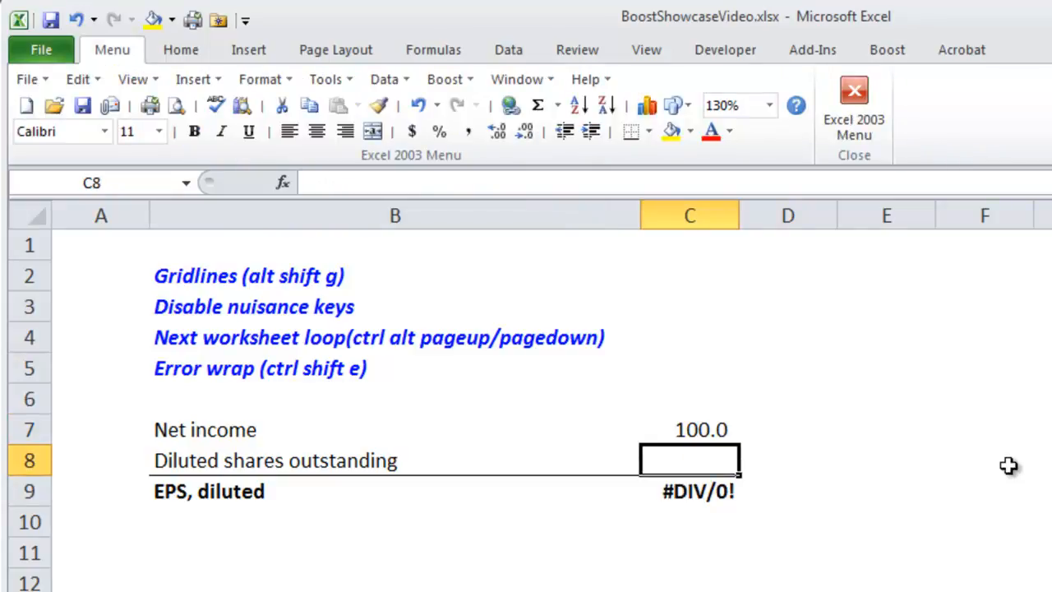
# Apply Boost's Error Wrap to the diluted EPS formula in C9 with "NM" as the error value.
pyautogui.press('Down')
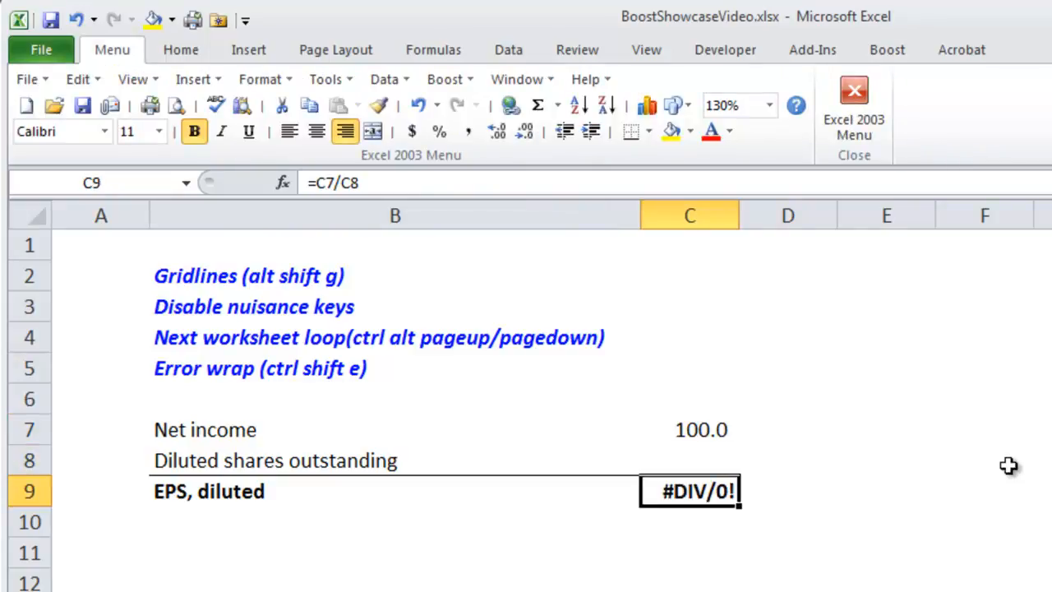
pyautogui.hotkey('ctrl', 'shift', 'e')
pyautogui.press('Return')
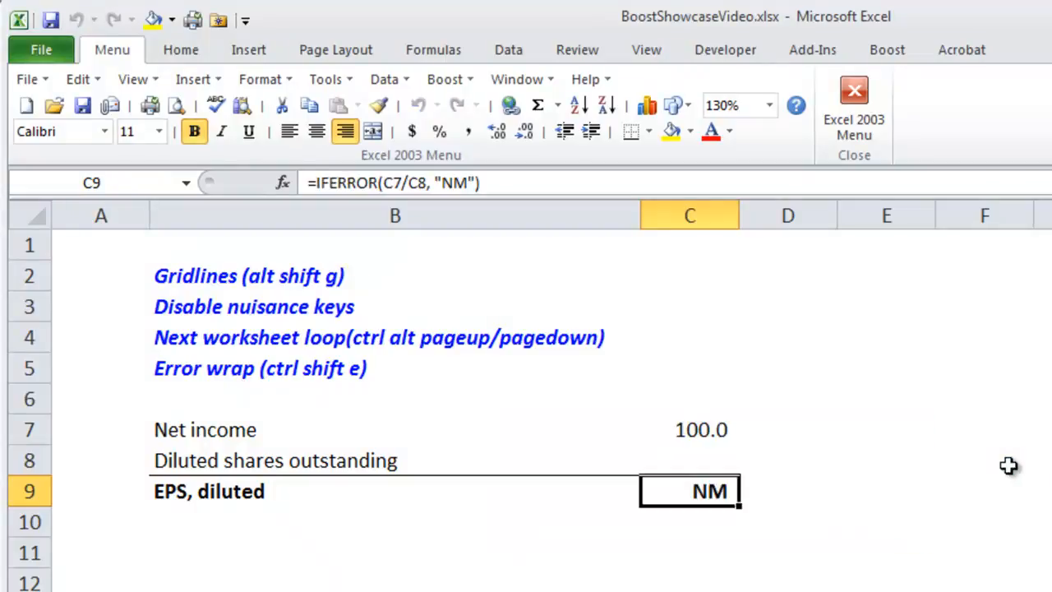
# Test the wrapped EPS formula by entering 15 as the diluted shares outstanding in C8 and clearing it again.
pyautogui.press('Up')
pyautogui.write('15')
pyautogui.hotkey('ctrl', 'Return')
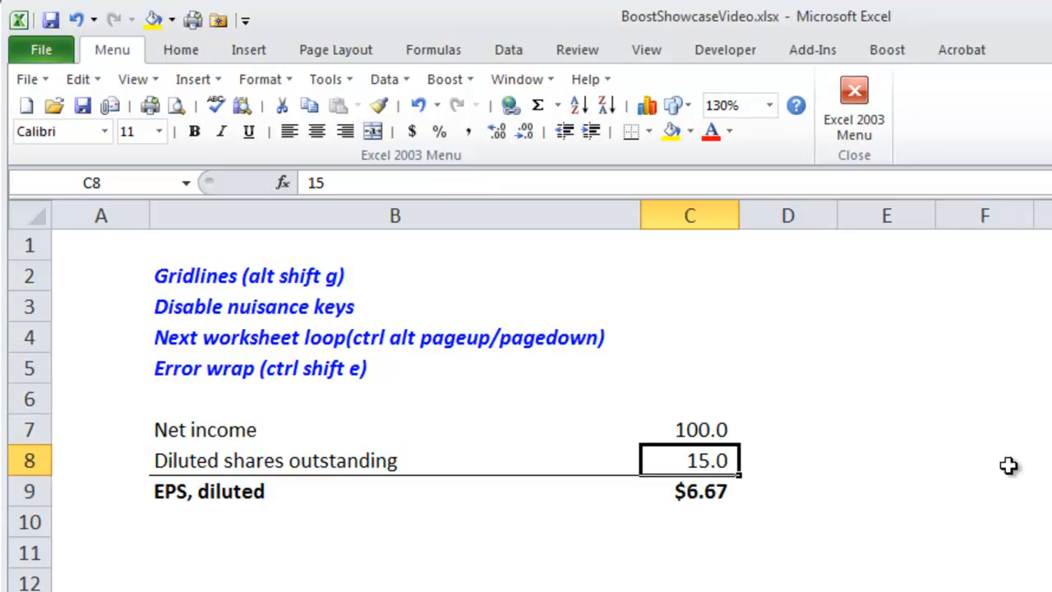
pyautogui.press('Delete')
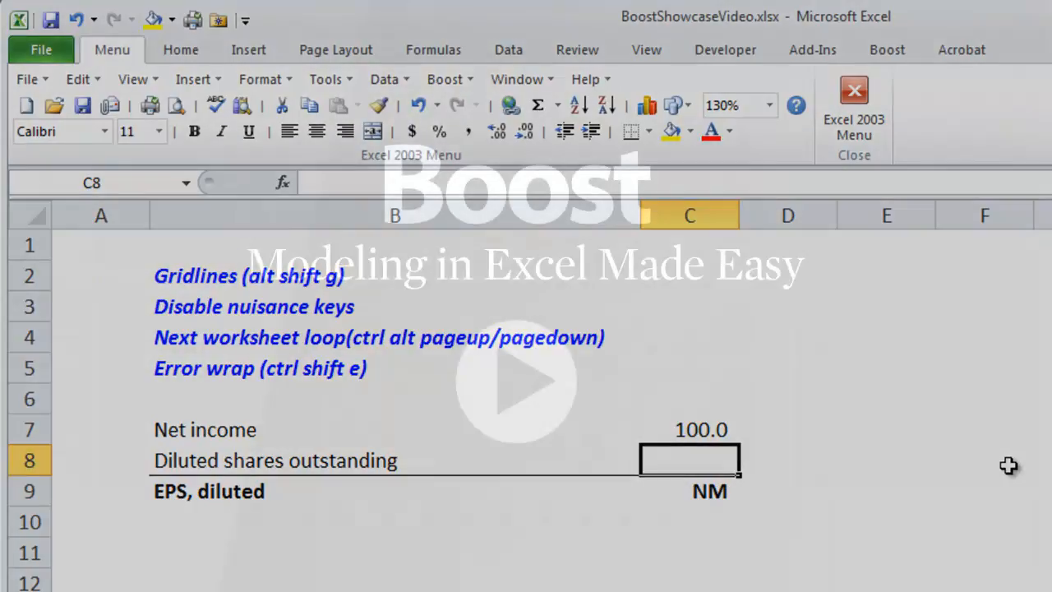